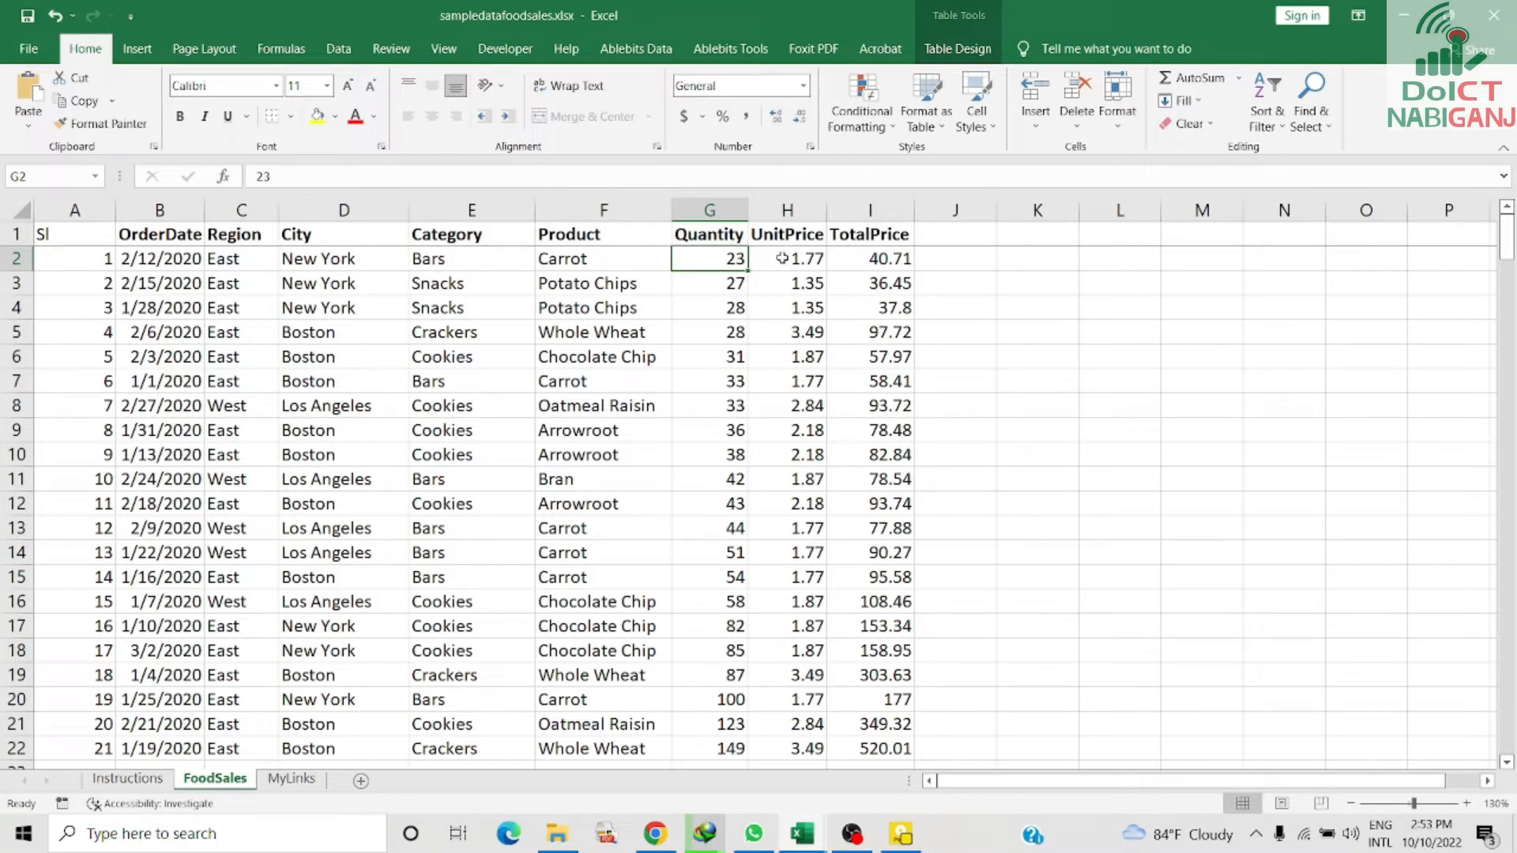
# - Sort the food sales table by UnitPrice from smallest to largest and re-sort it from largest to smallest
pyautogui.moveTo(782, 259); pyautogui.dragTo(794, 749)
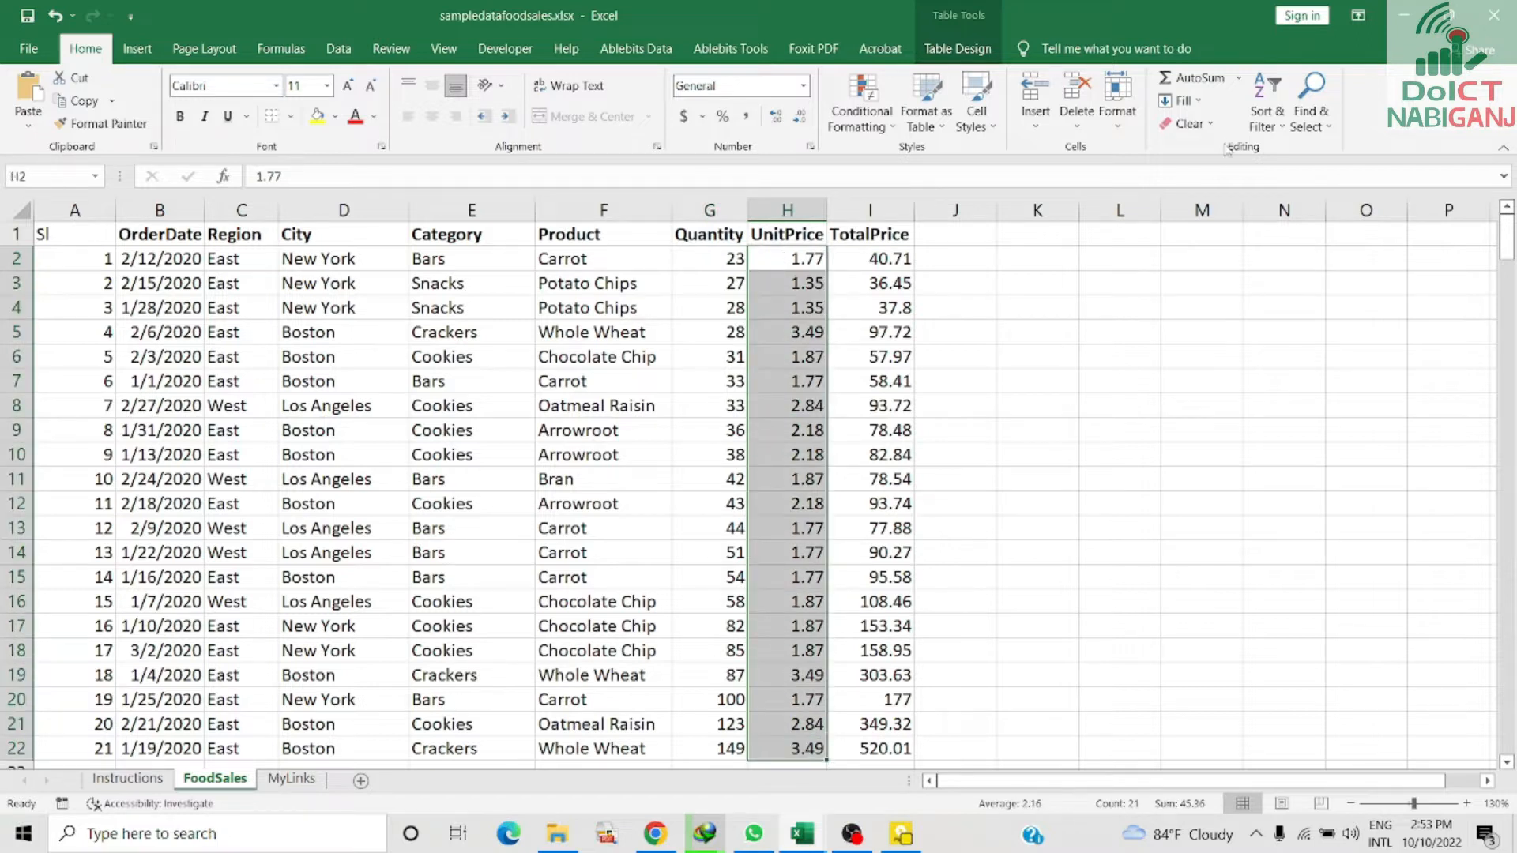
pyautogui.click(1272, 129)
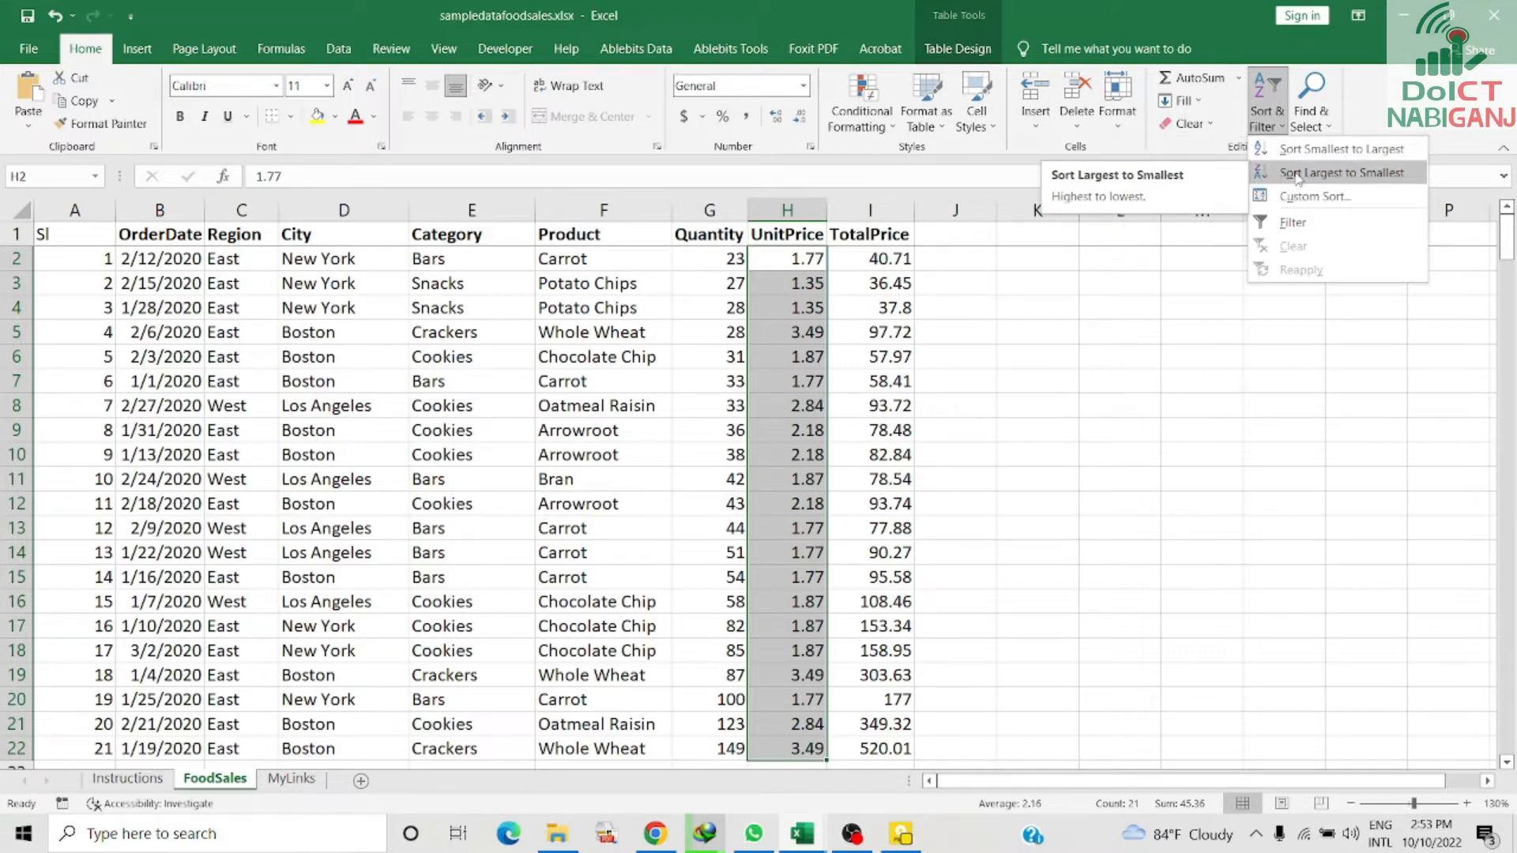
pyautogui.click(1336, 149)
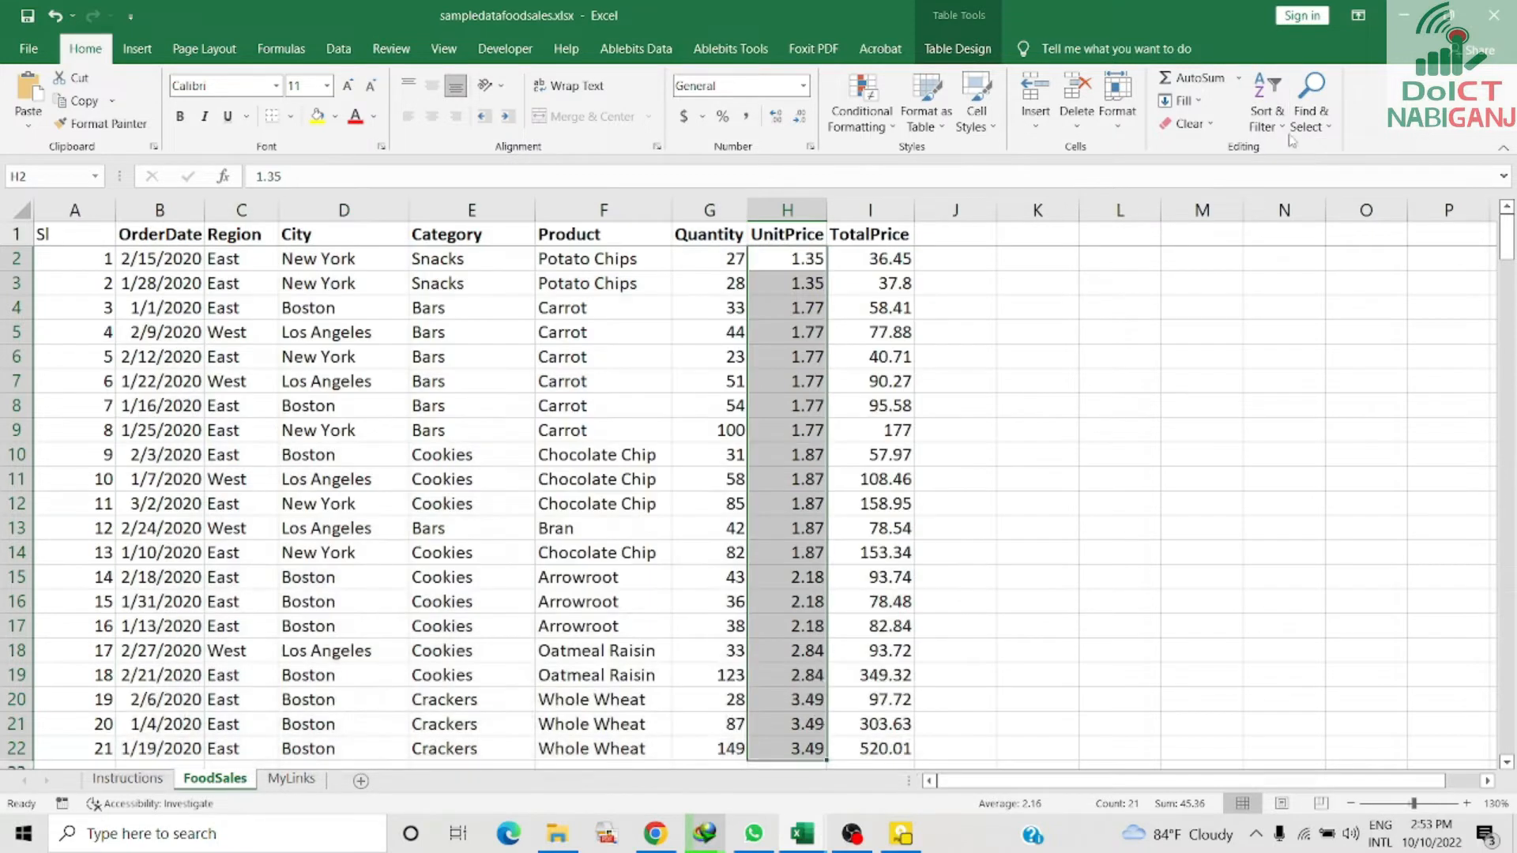
pyautogui.click(1267, 118)
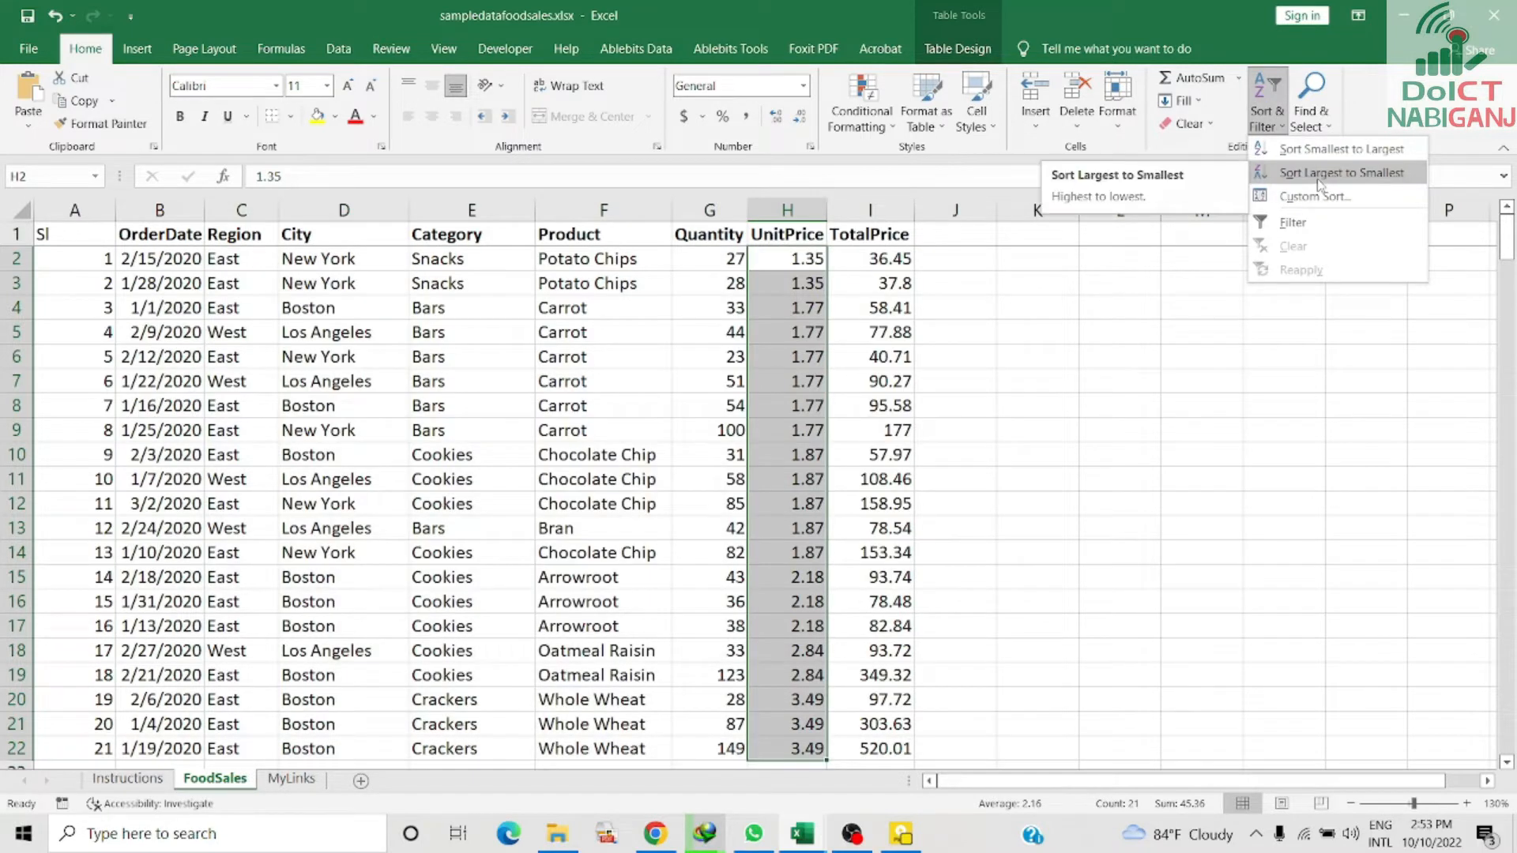
pyautogui.click(1318, 175)
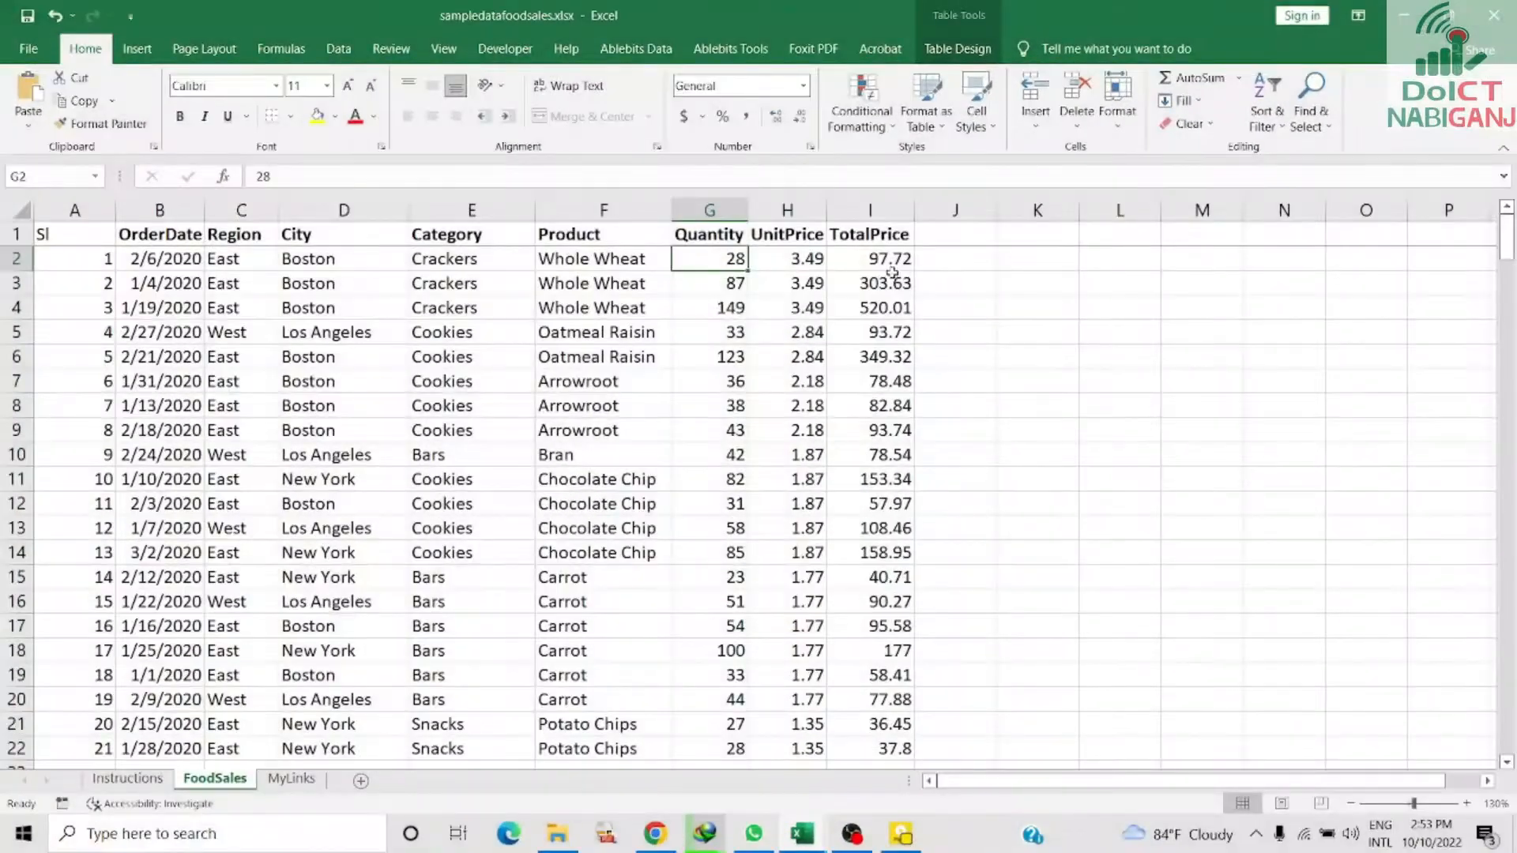
# - Sort the food sales table by the Product column from Z to A
pyautogui.moveTo(828, 336); pyautogui.dragTo(877, 751)
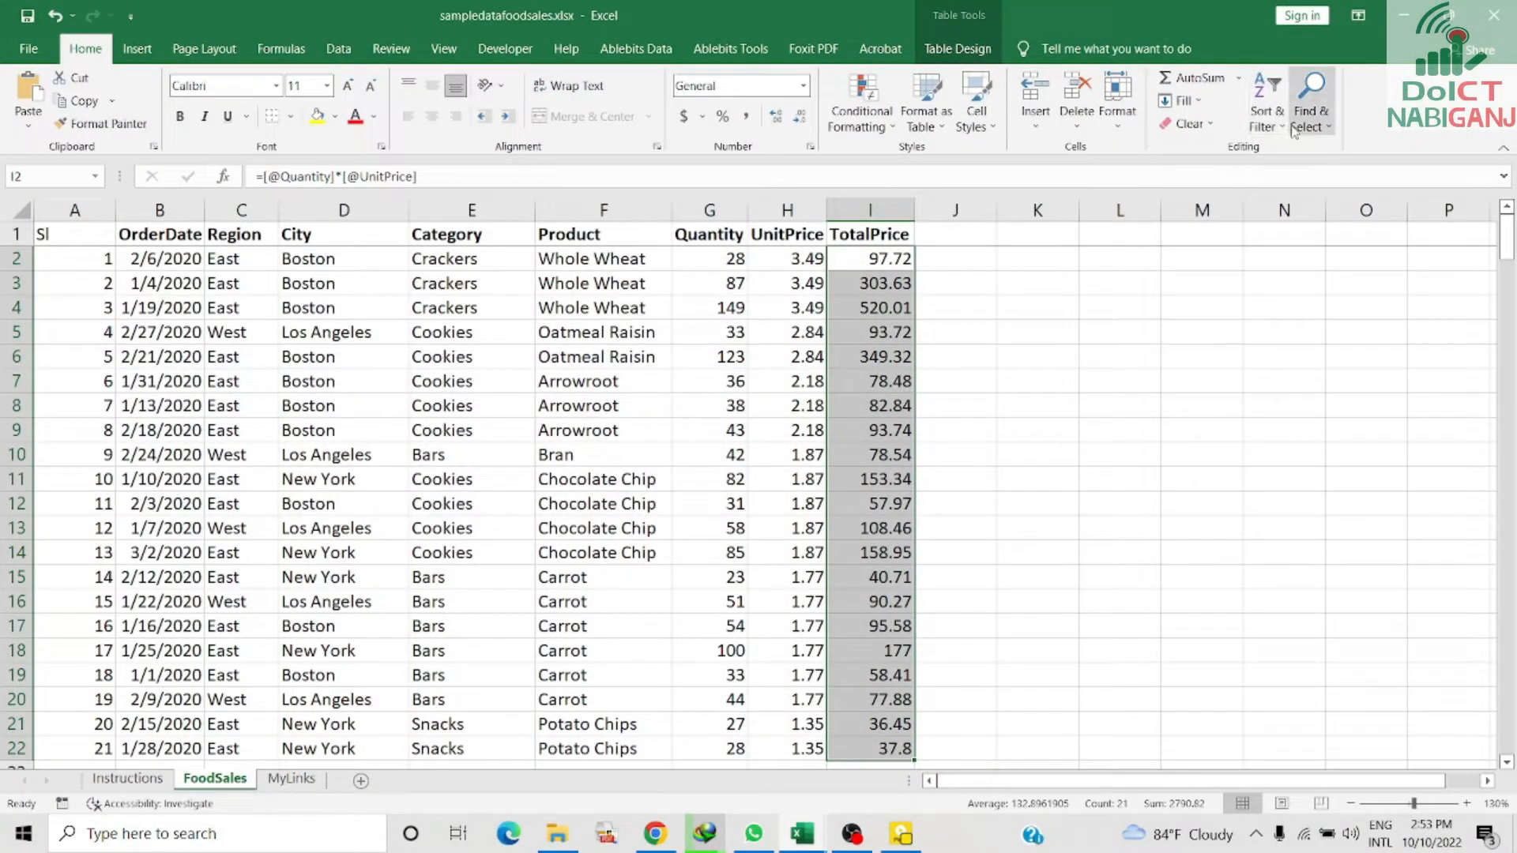
pyautogui.click(637, 261)
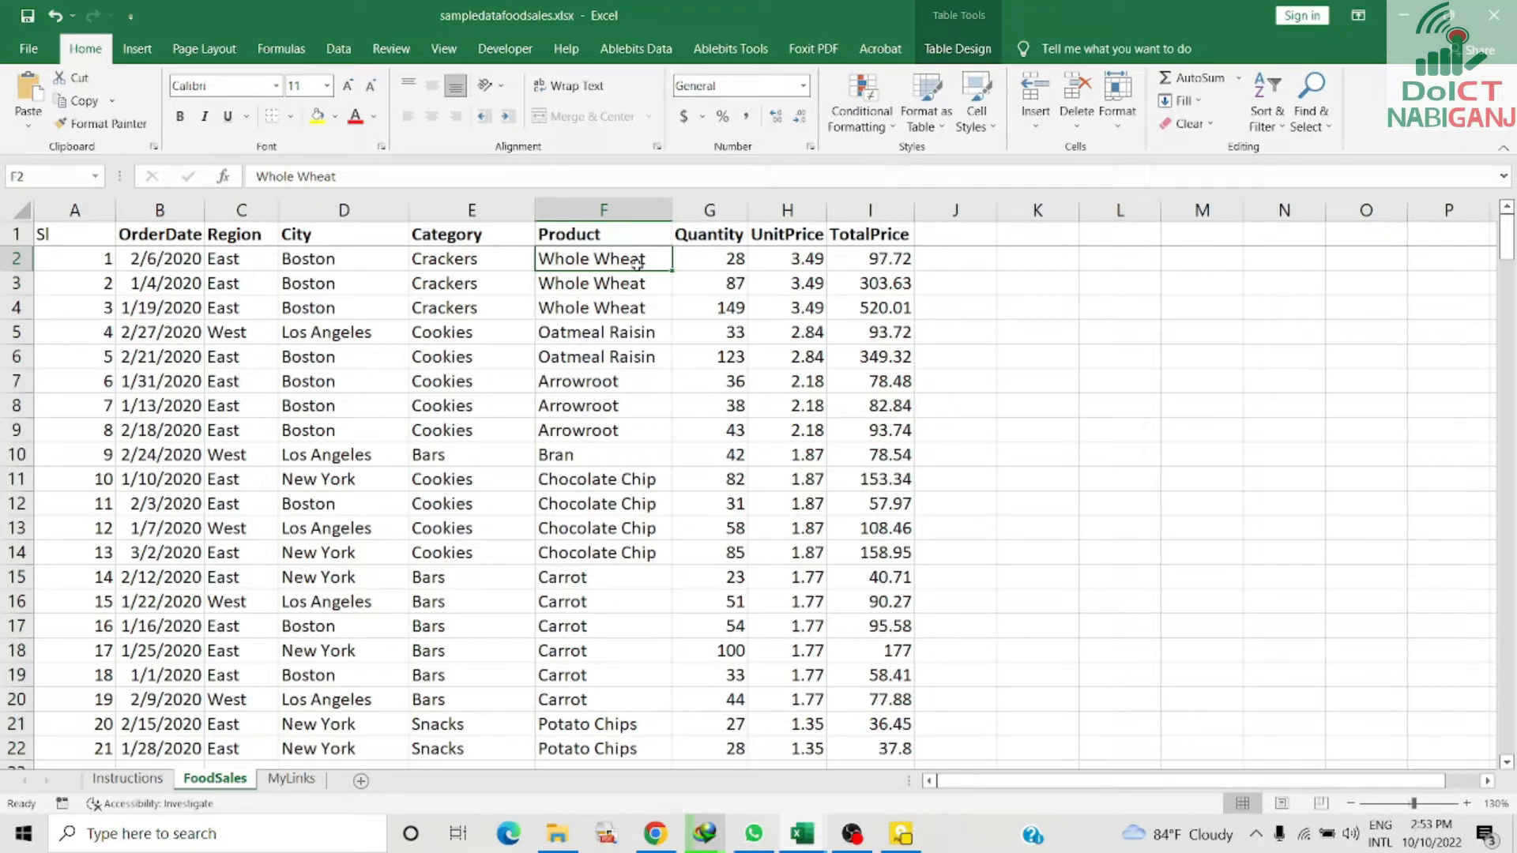
pyautogui.moveTo(608, 263); pyautogui.dragTo(603, 750)
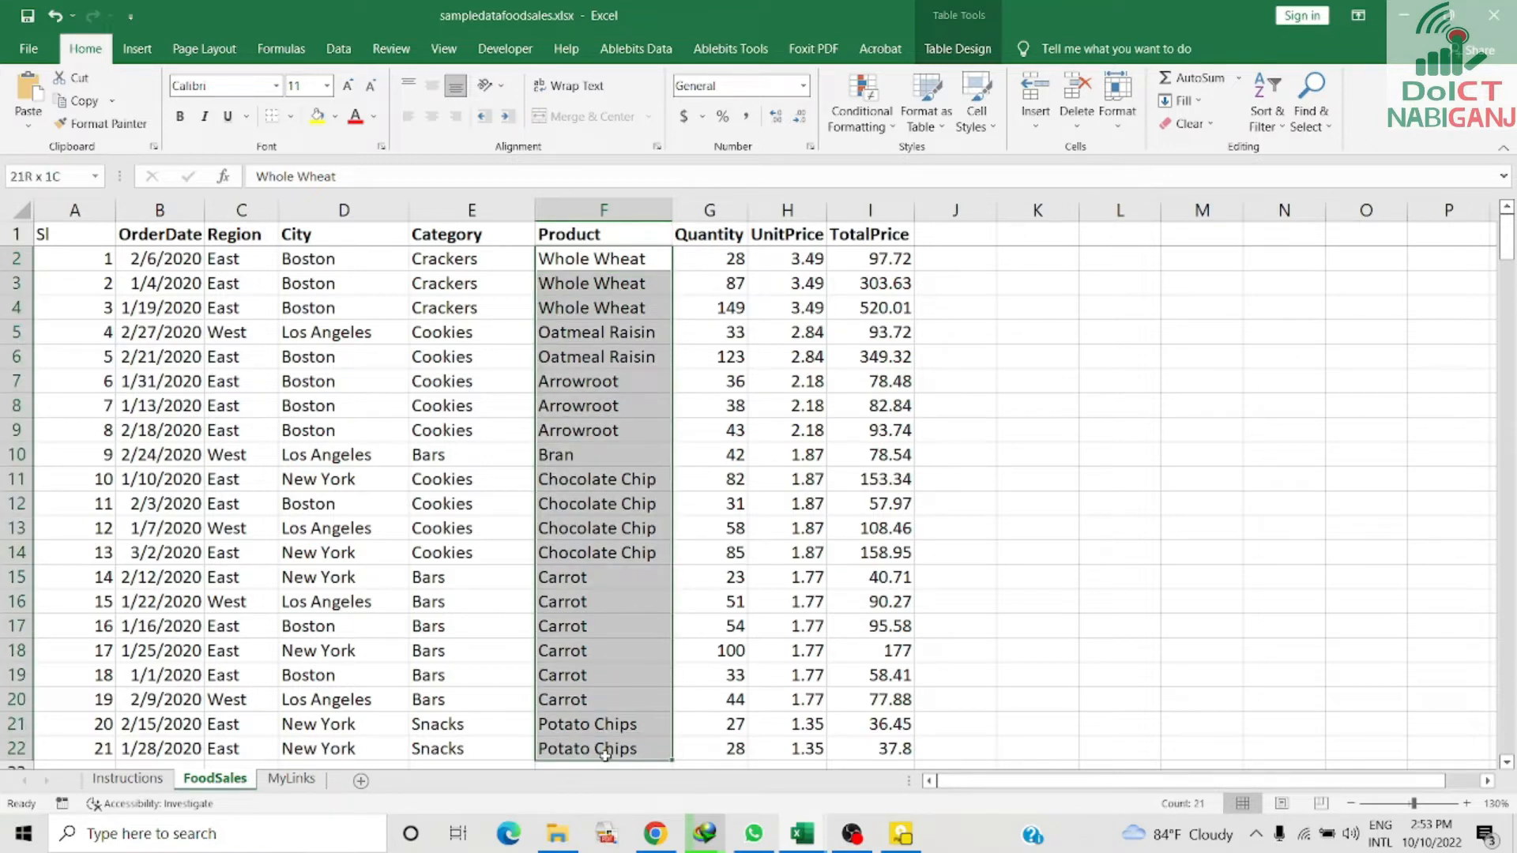
pyautogui.click(1268, 119)
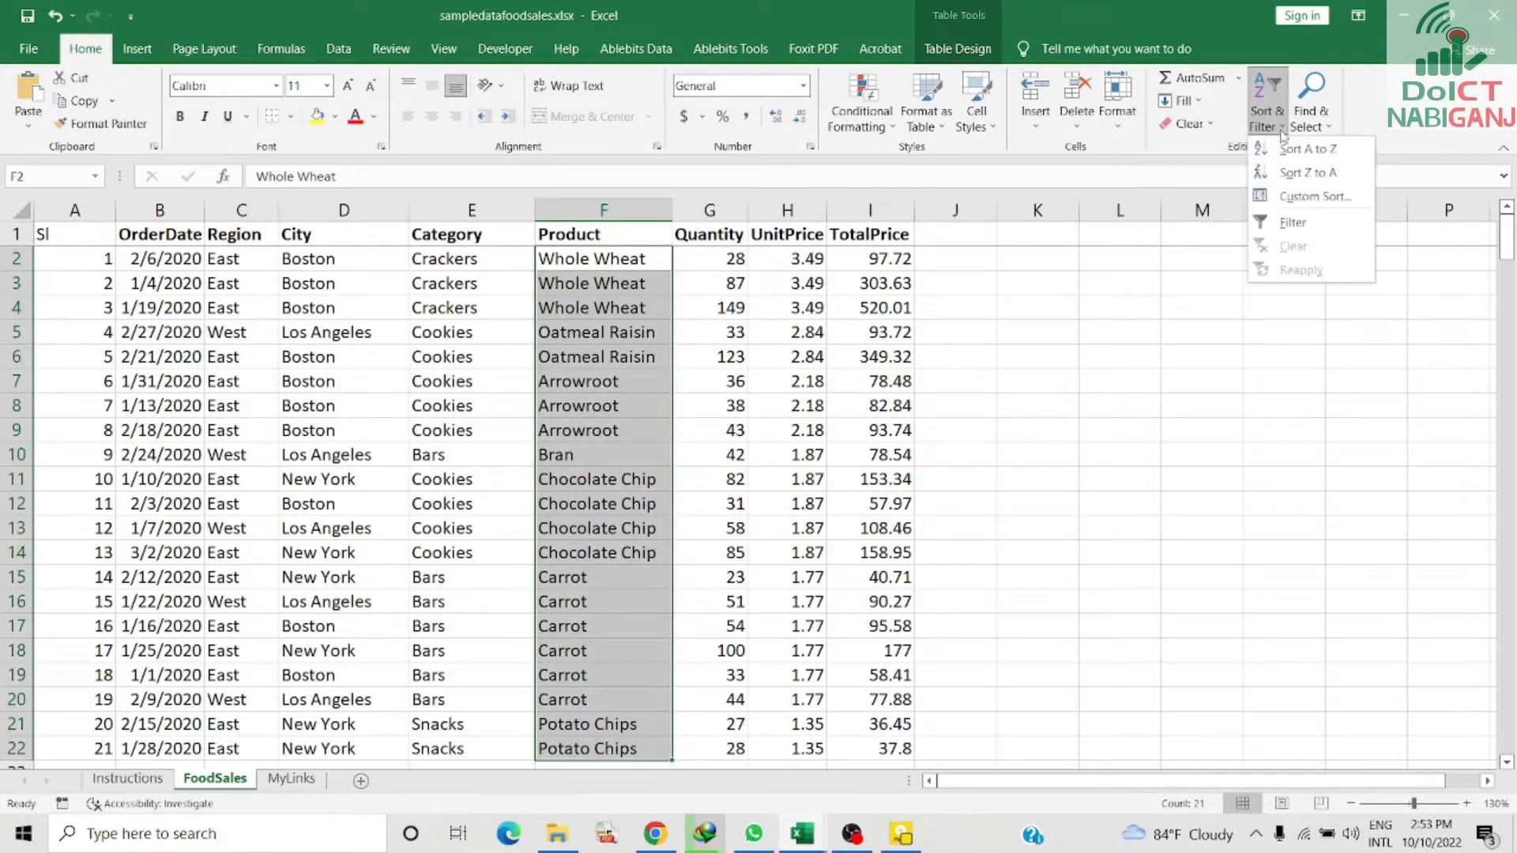
pyautogui.click(1308, 173)
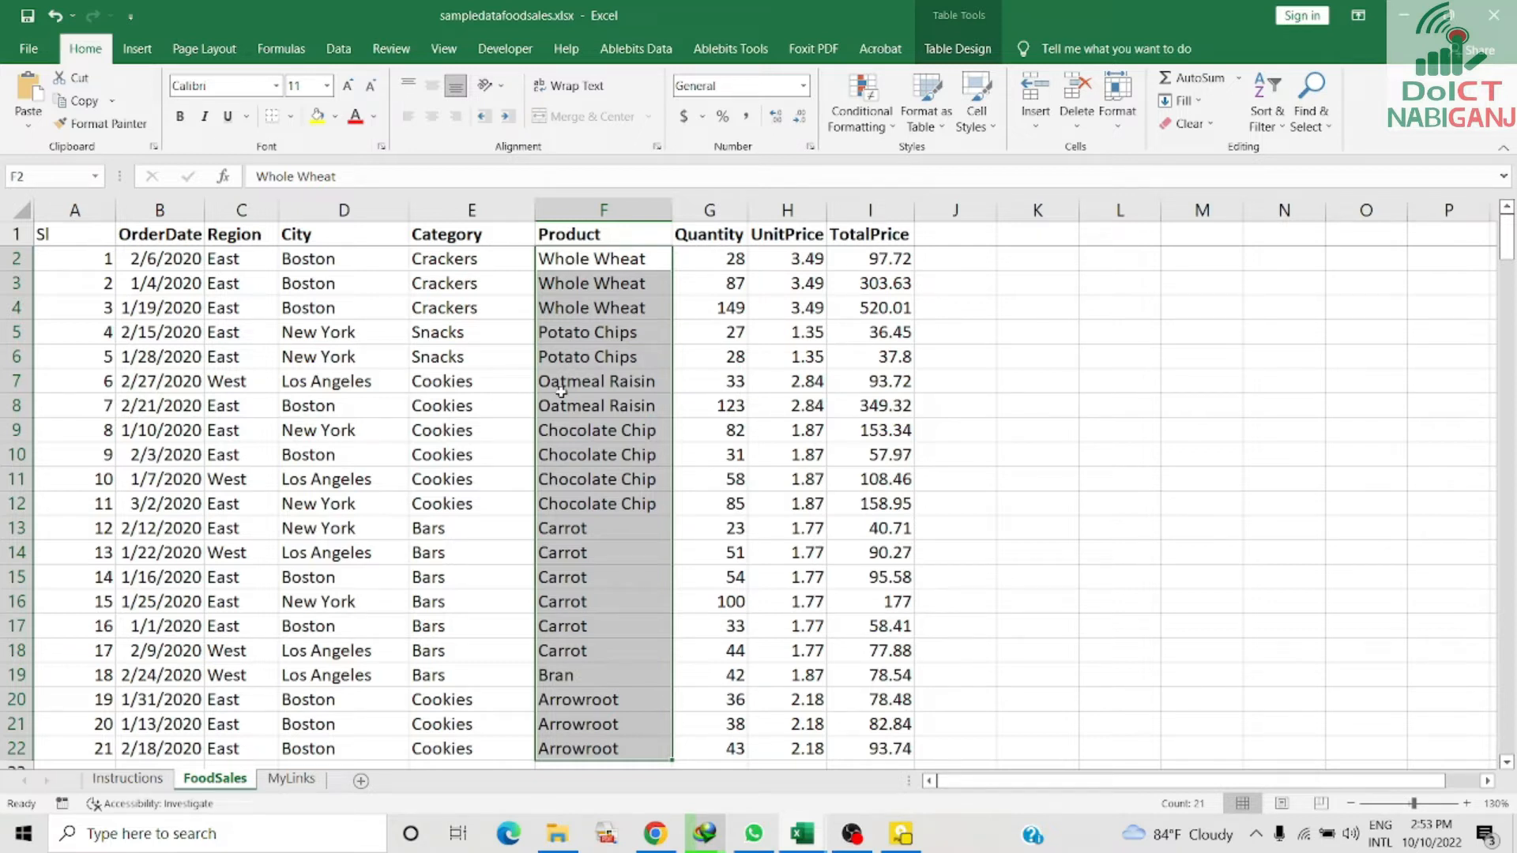
pyautogui.click(326, 261)
pyautogui.moveTo(258, 257); pyautogui.dragTo(475, 760)
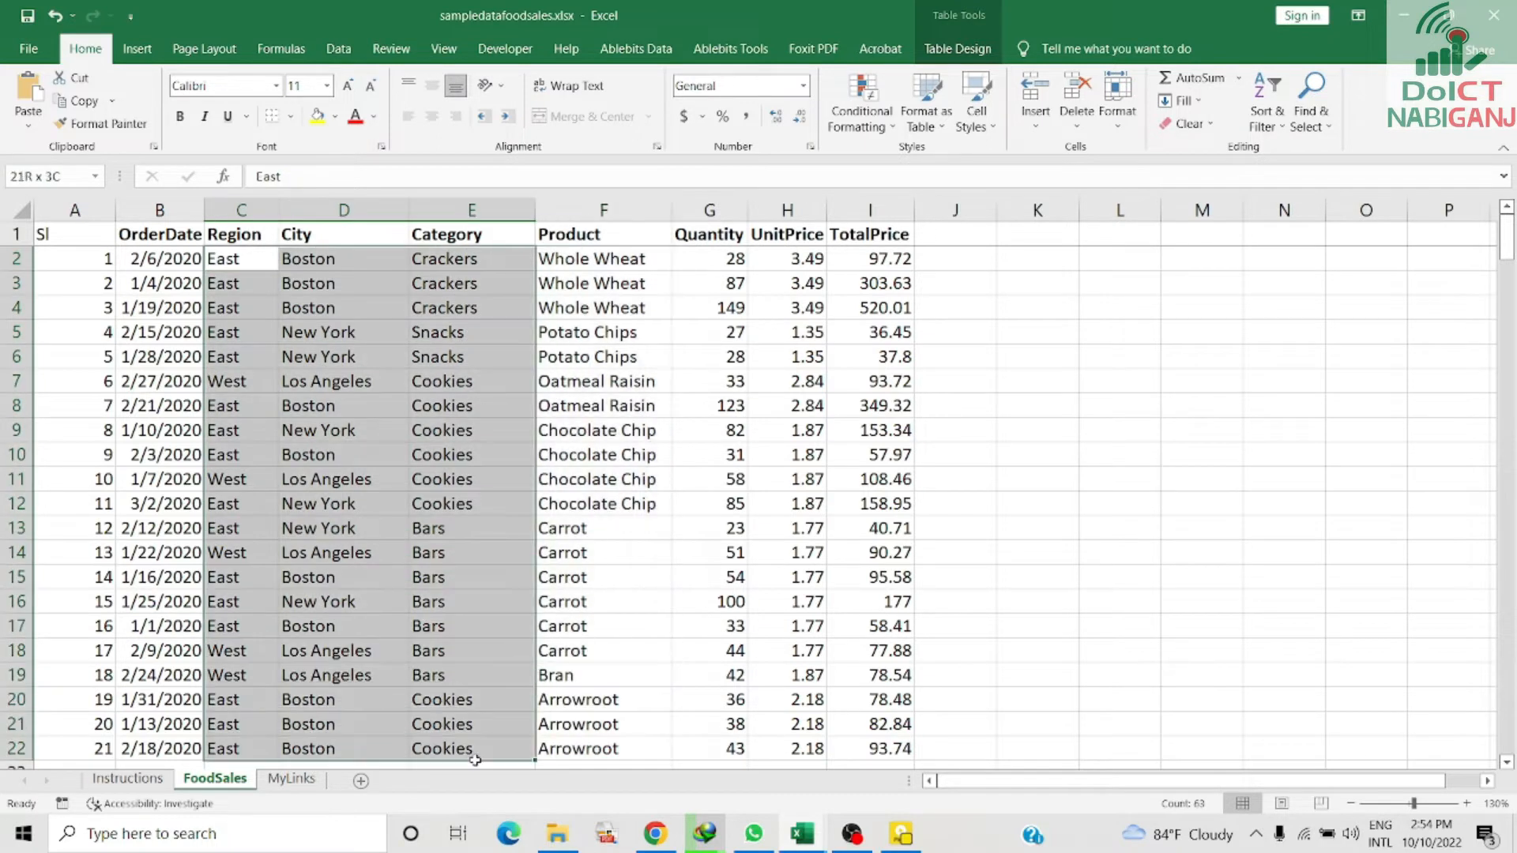
pyautogui.click(463, 499)
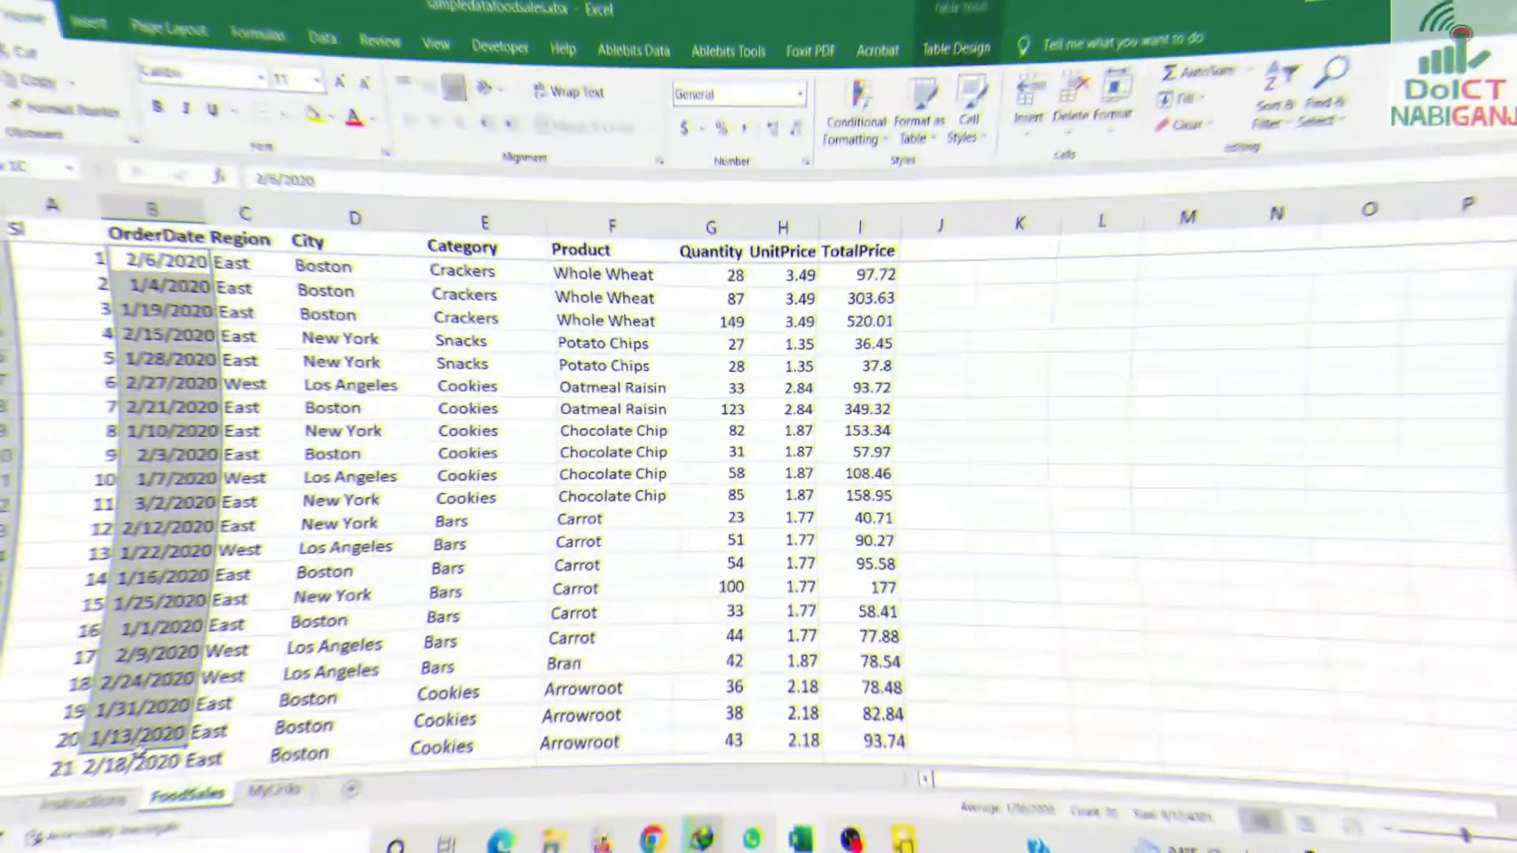
# - Sort the food sales table by OrderDate from newest to oldest
pyautogui.moveTo(140, 753); pyautogui.dragTo(168, 759)
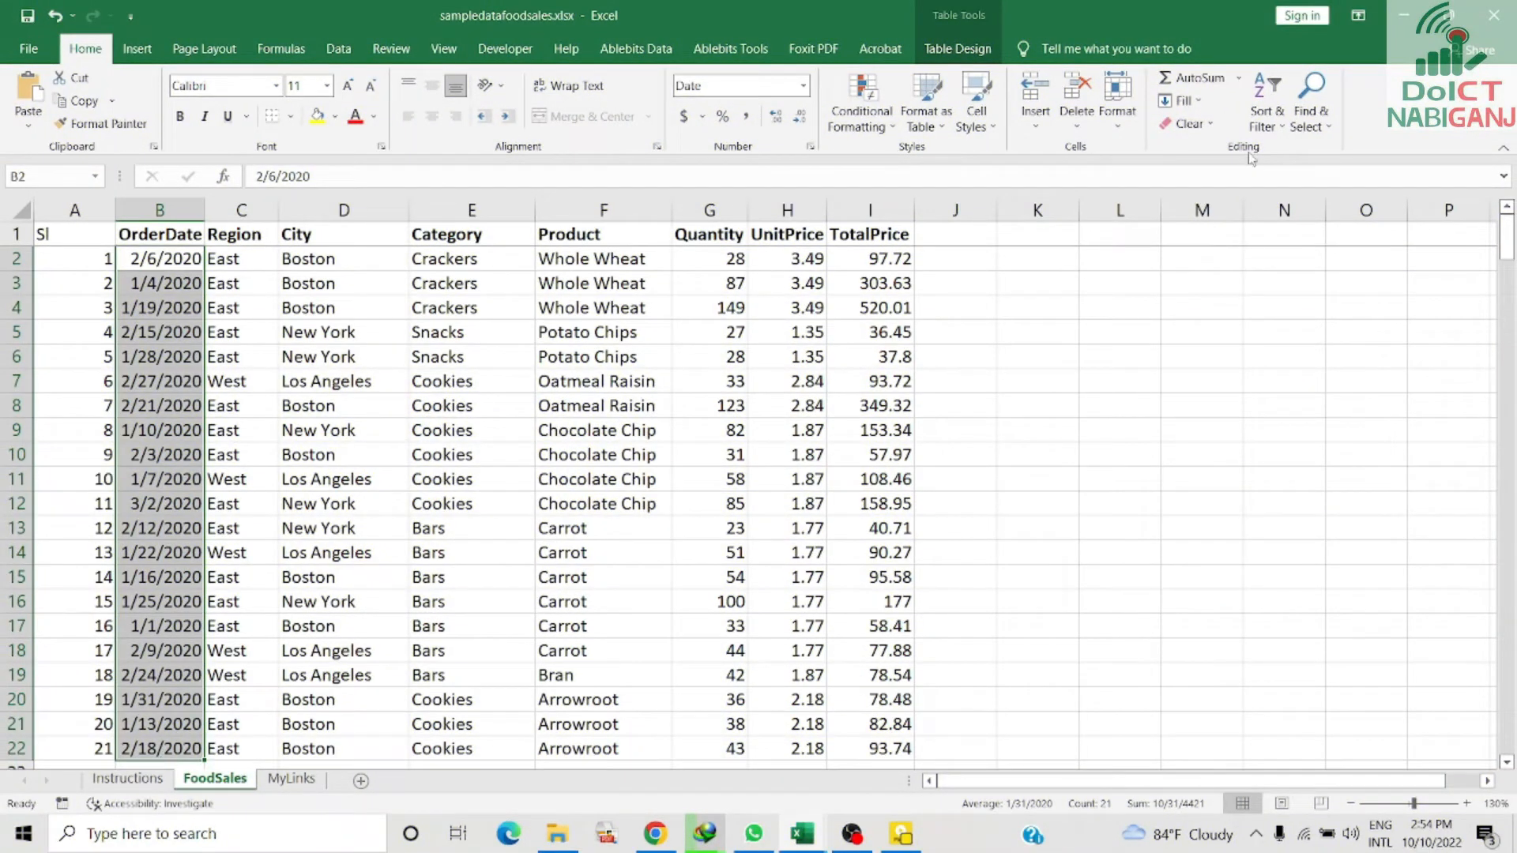
pyautogui.click(1269, 119)
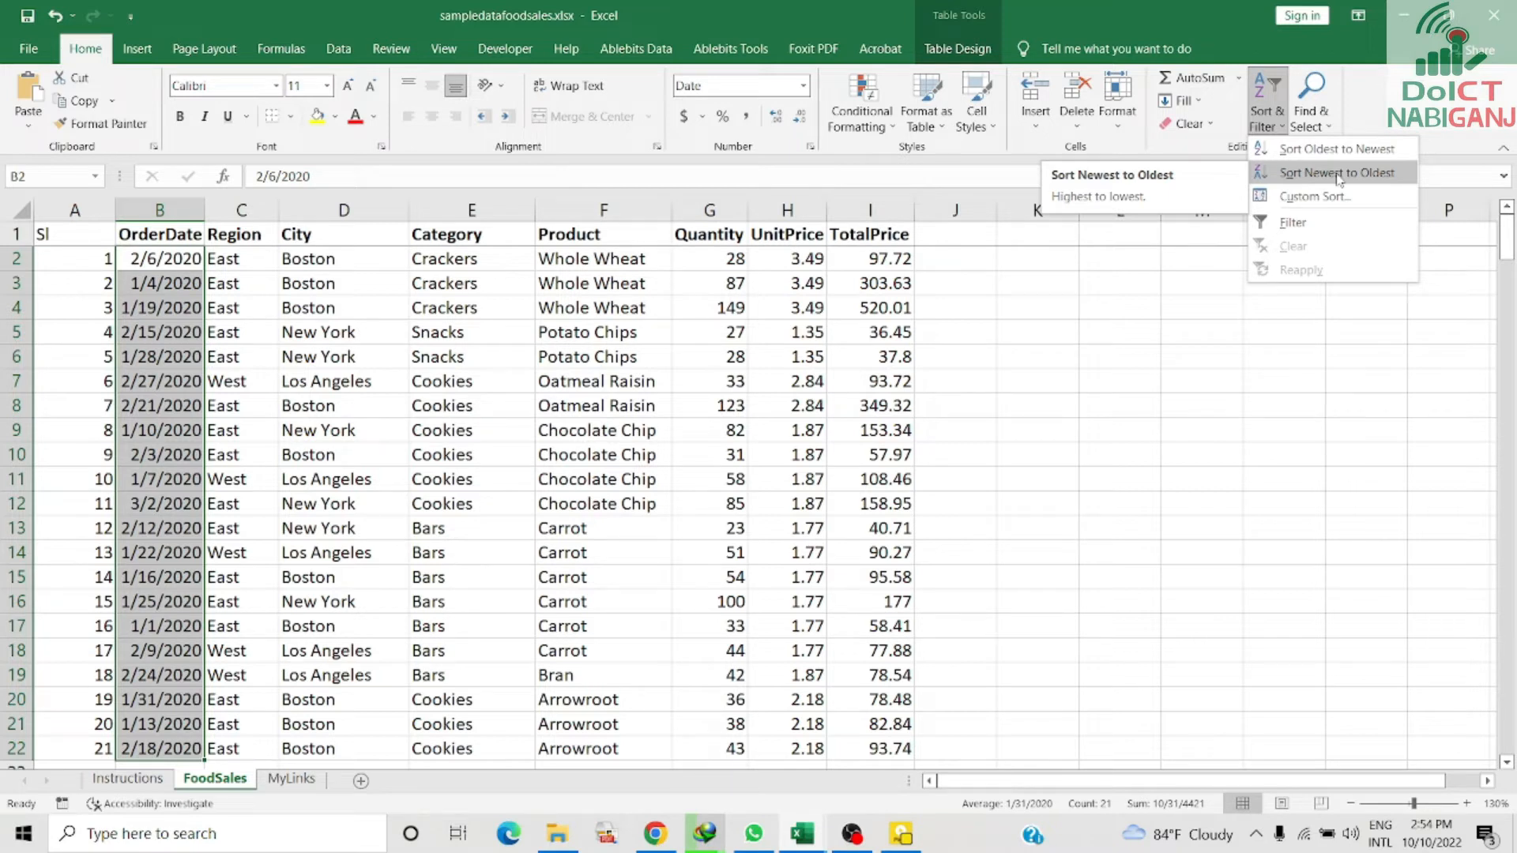
pyautogui.click(1398, 179)
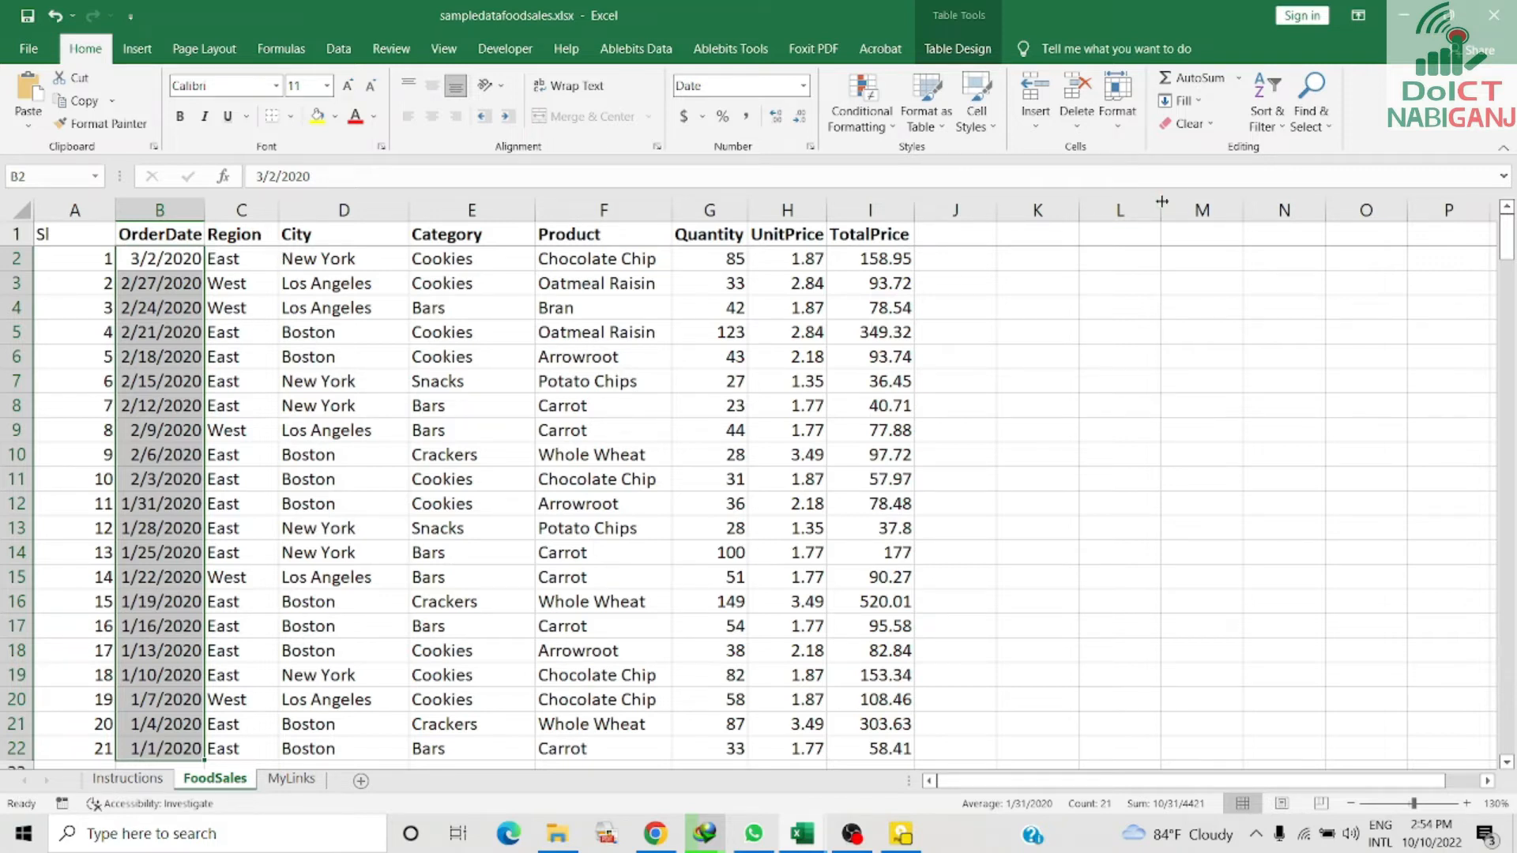
pyautogui.click(1268, 115)
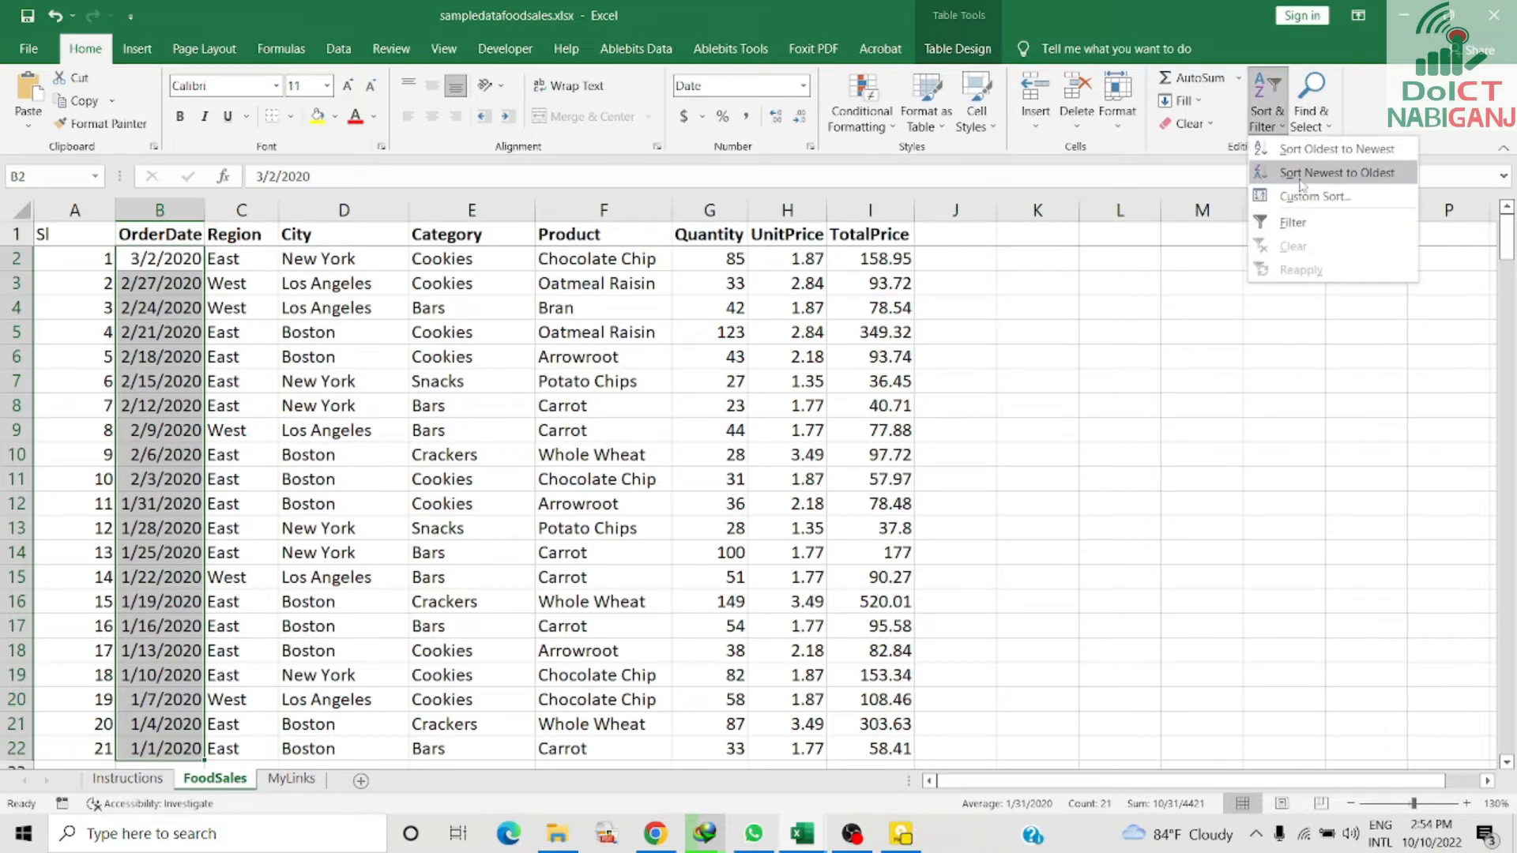
pyautogui.click(581, 391)
pyautogui.click(1269, 111)
pyautogui.click(854, 361)
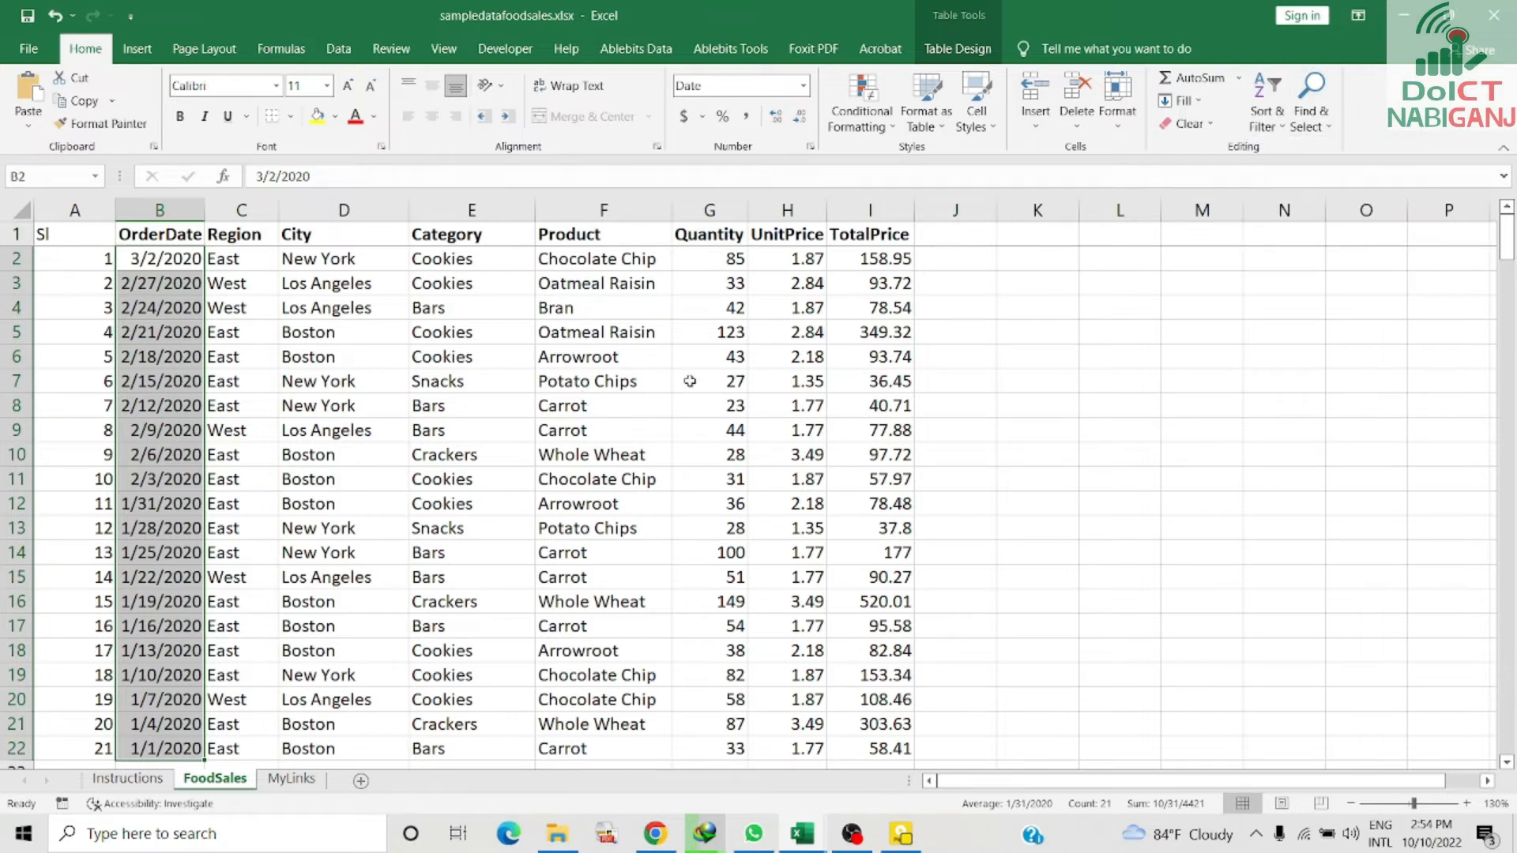
# - Apply a custom sort to the table by UnitPrice, based on cell values from largest to smallest
pyautogui.click(710, 381)
pyautogui.click(1268, 110)
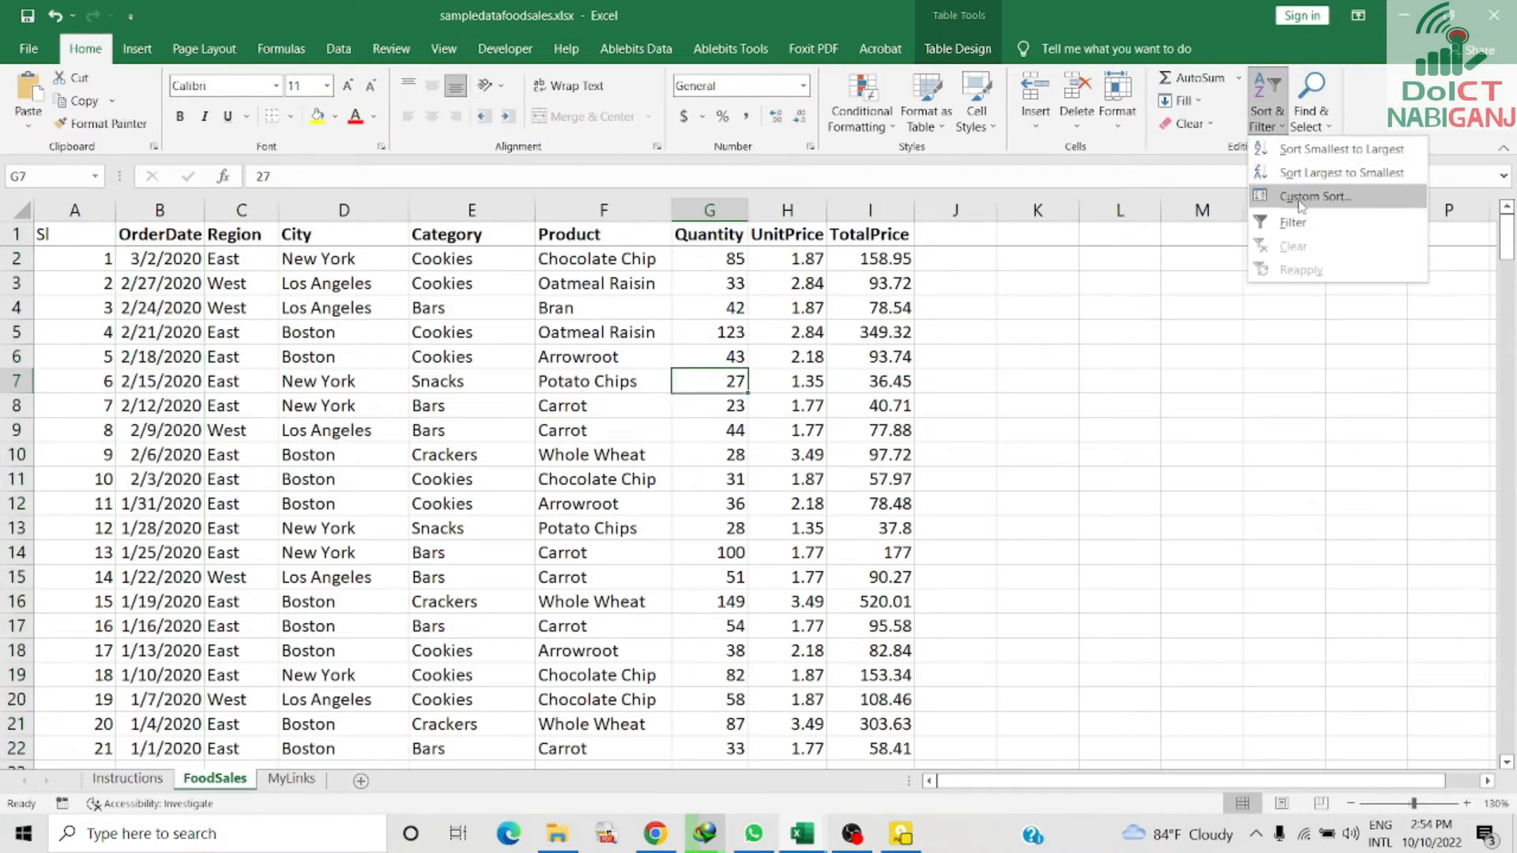
pyautogui.click(1304, 196)
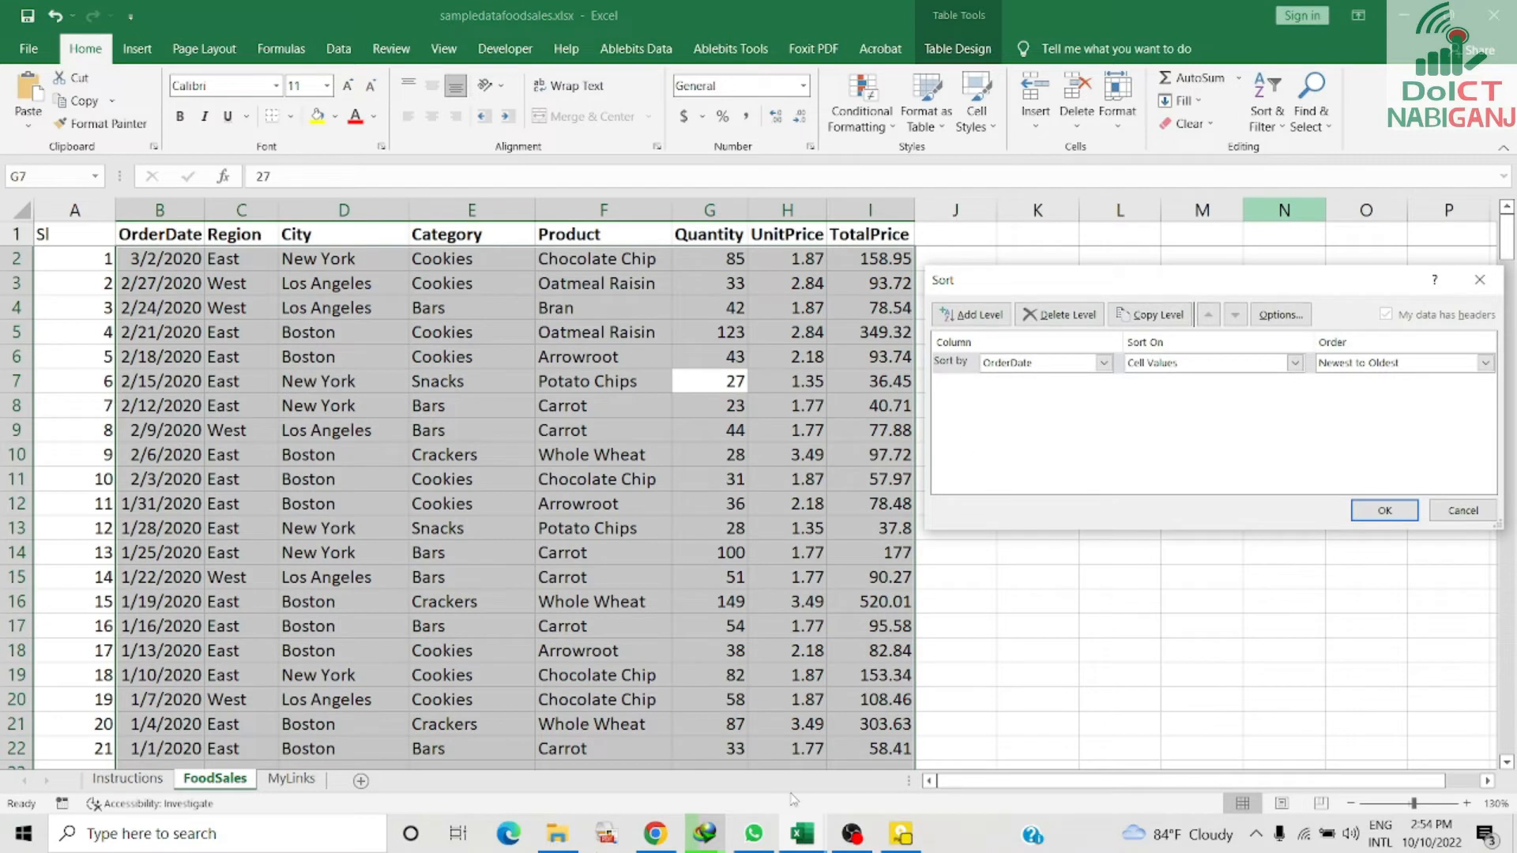
pyautogui.click(1104, 362)
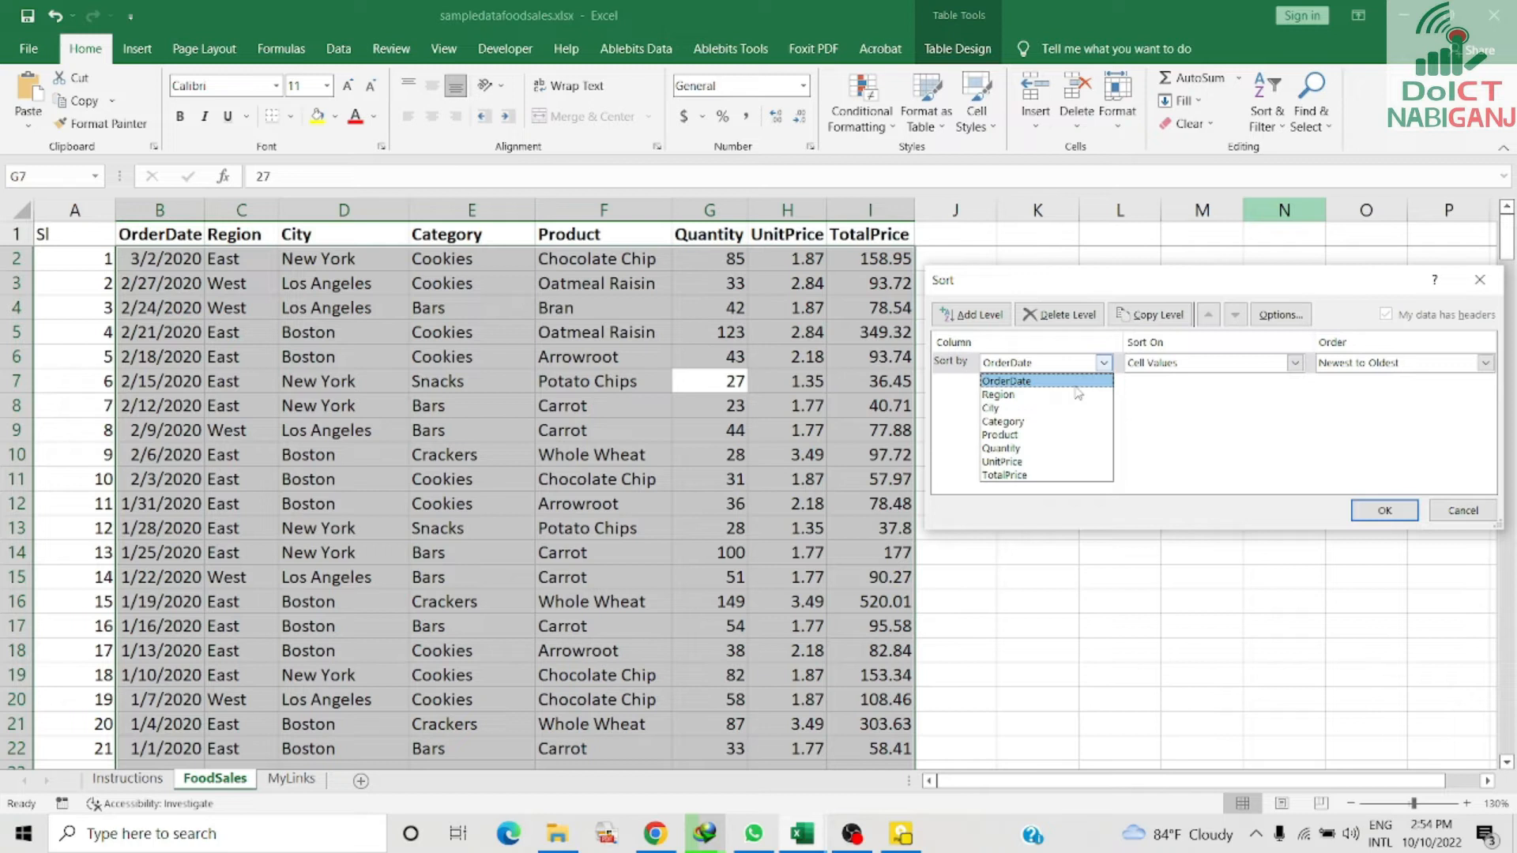
pyautogui.click(1079, 382)
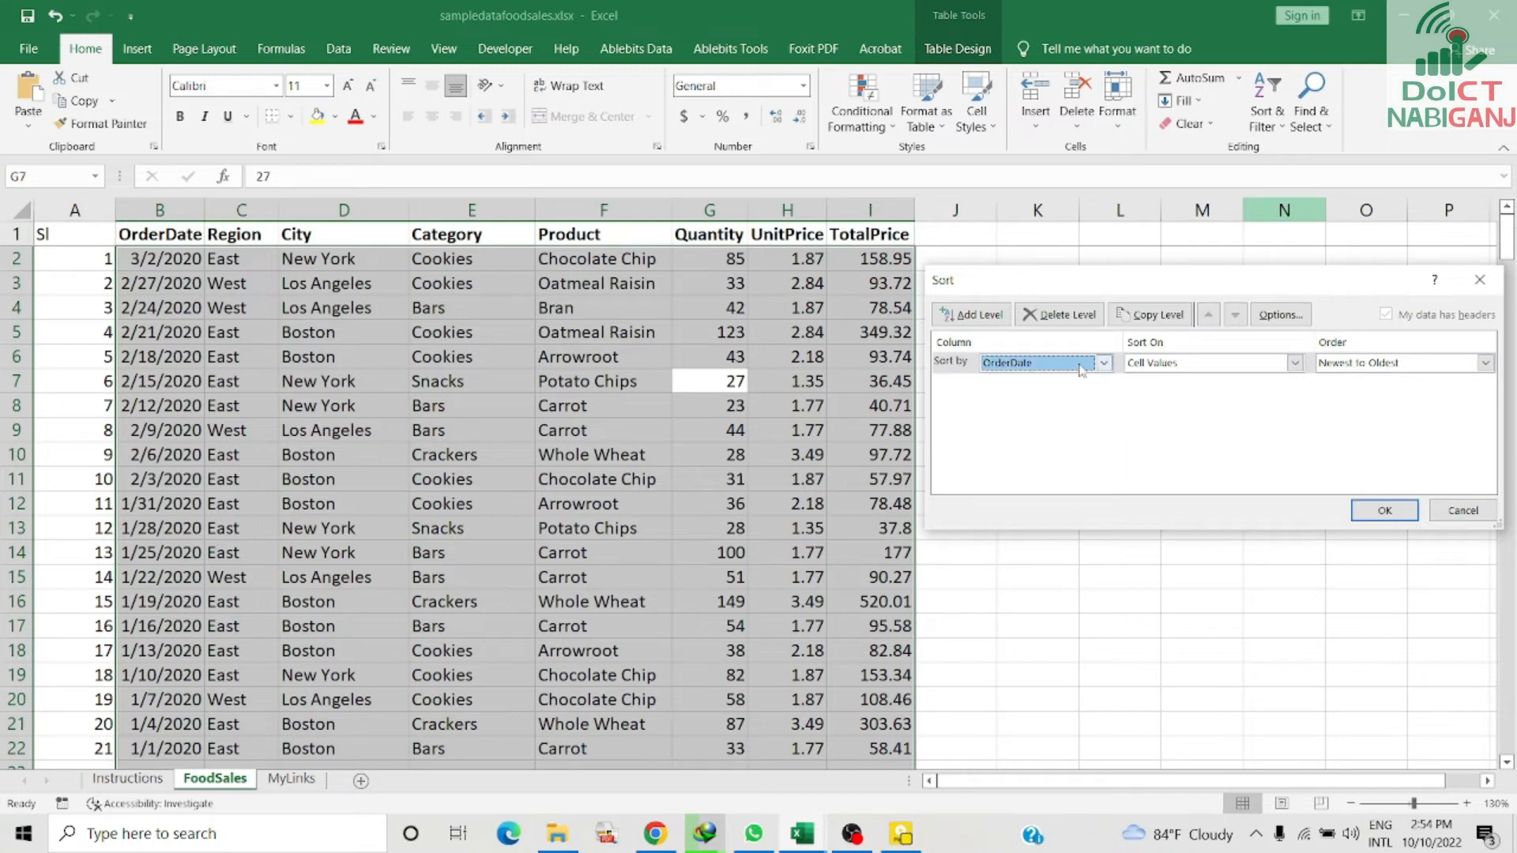
pyautogui.click(1104, 363)
pyautogui.click(1037, 407)
pyautogui.click(1034, 365)
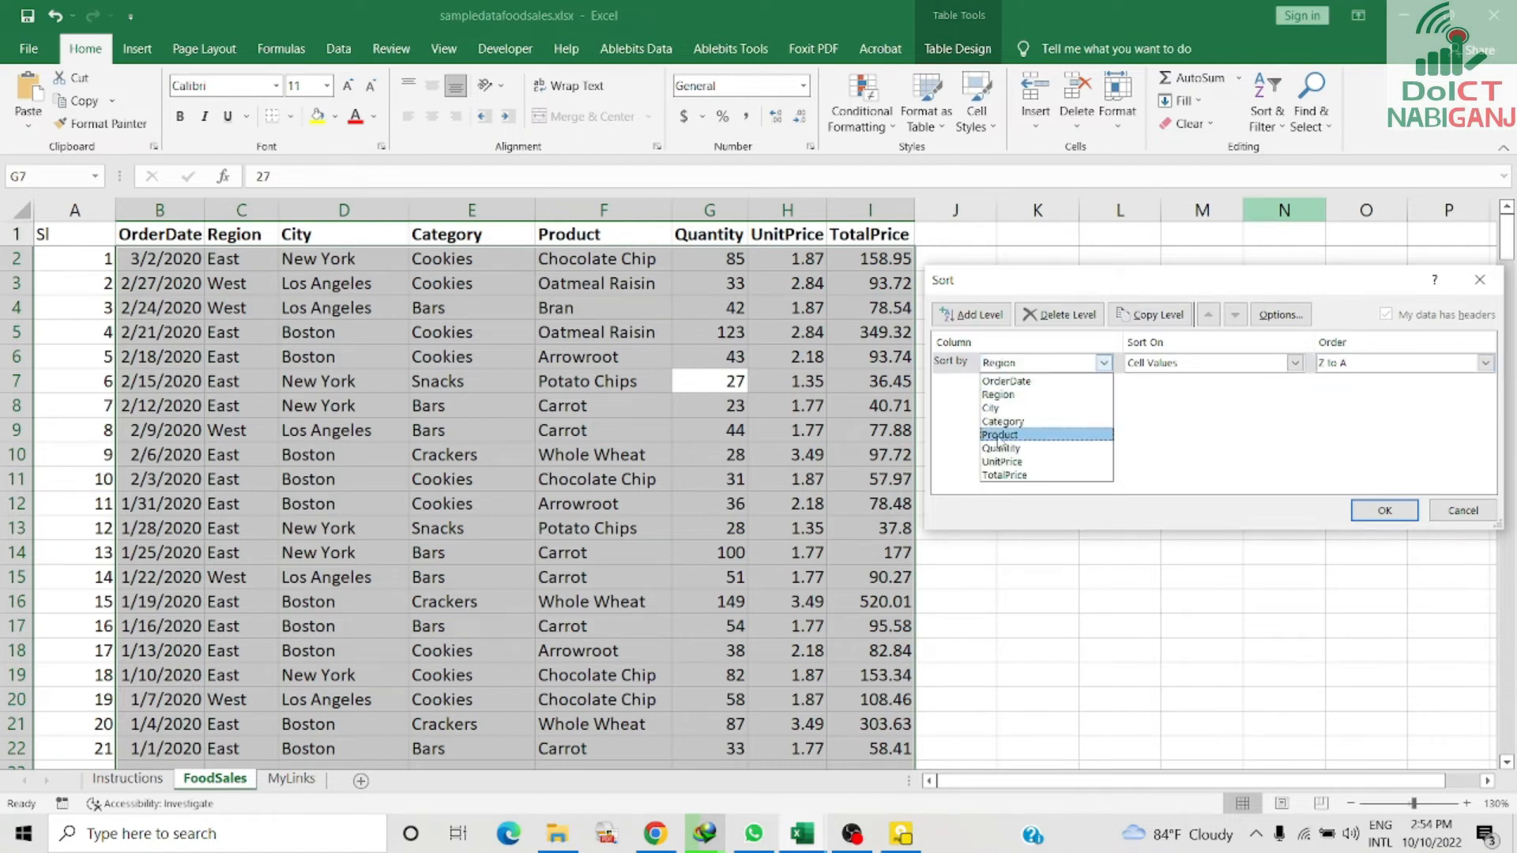
pyautogui.click(1007, 425)
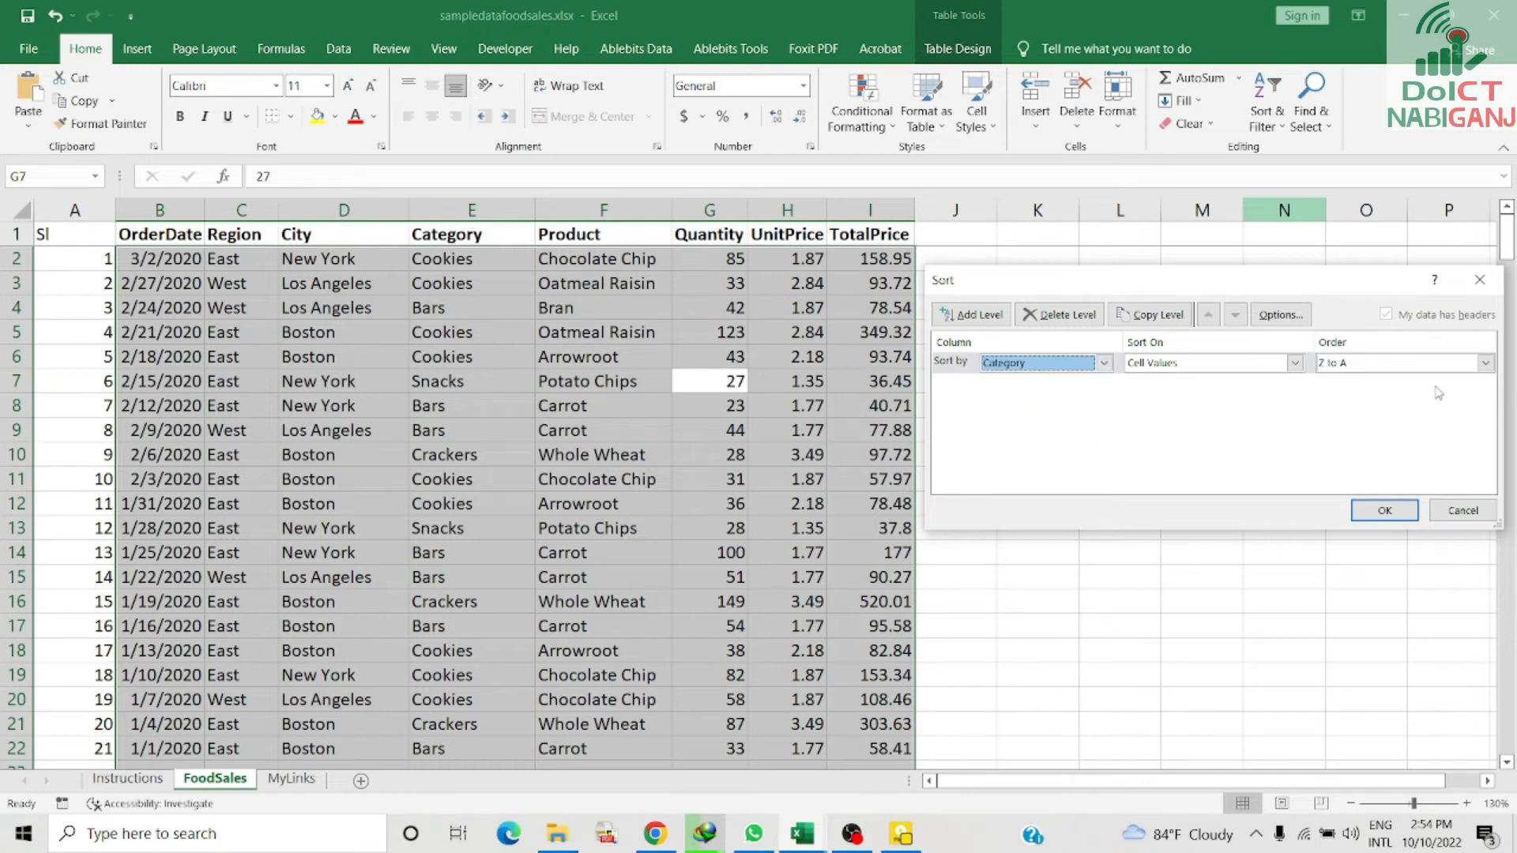
pyautogui.click(1104, 363)
pyautogui.click(1029, 464)
pyautogui.click(1391, 512)
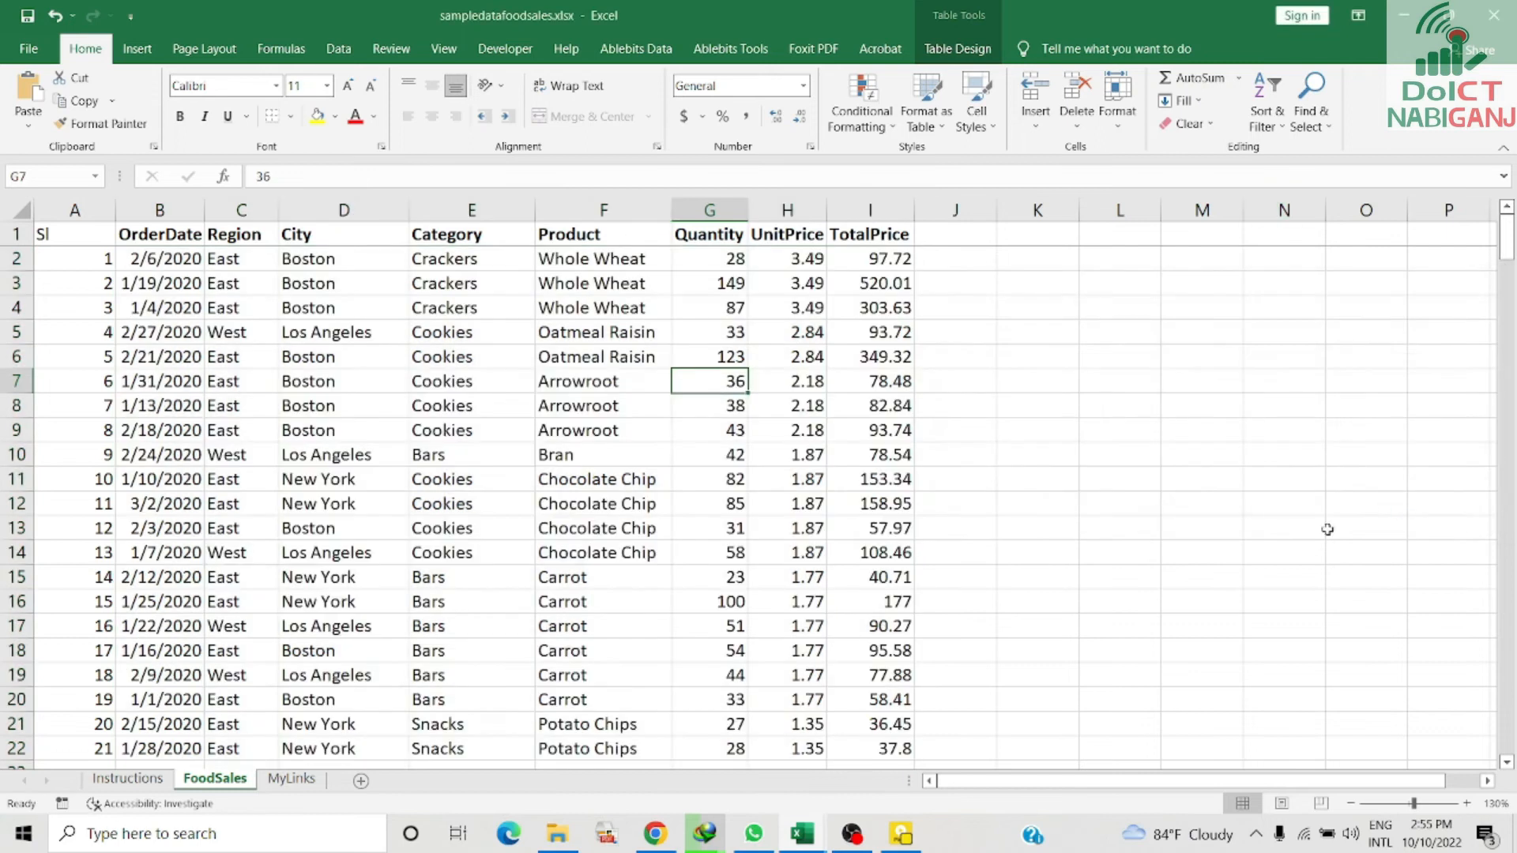
# - Select the first data record from OrderDate through TotalPrice and open the sort and filter options for it
pyautogui.moveTo(805, 261); pyautogui.dragTo(770, 756)
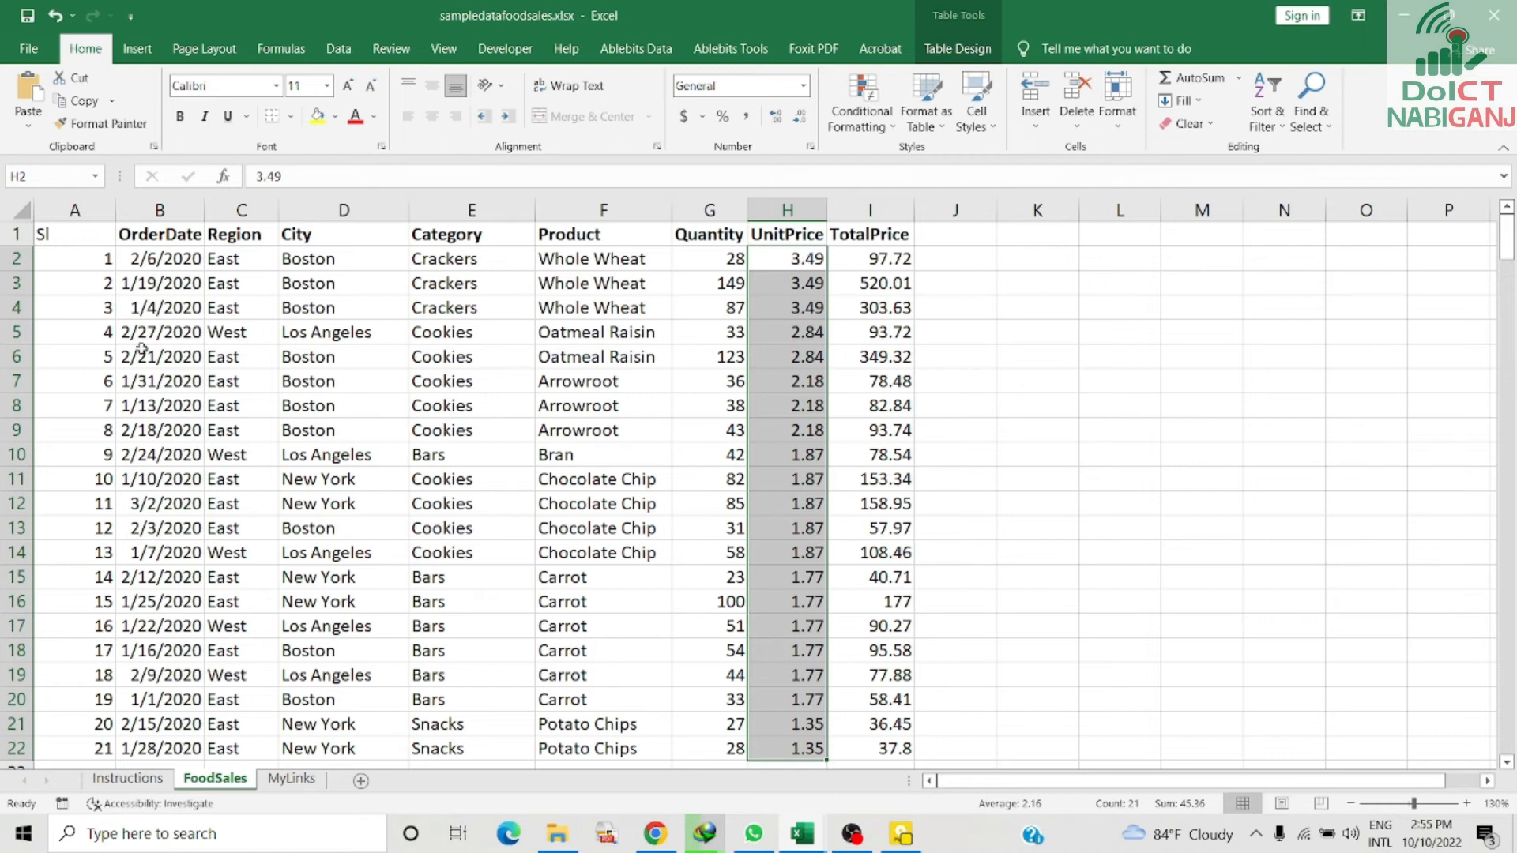
pyautogui.click(124, 255)
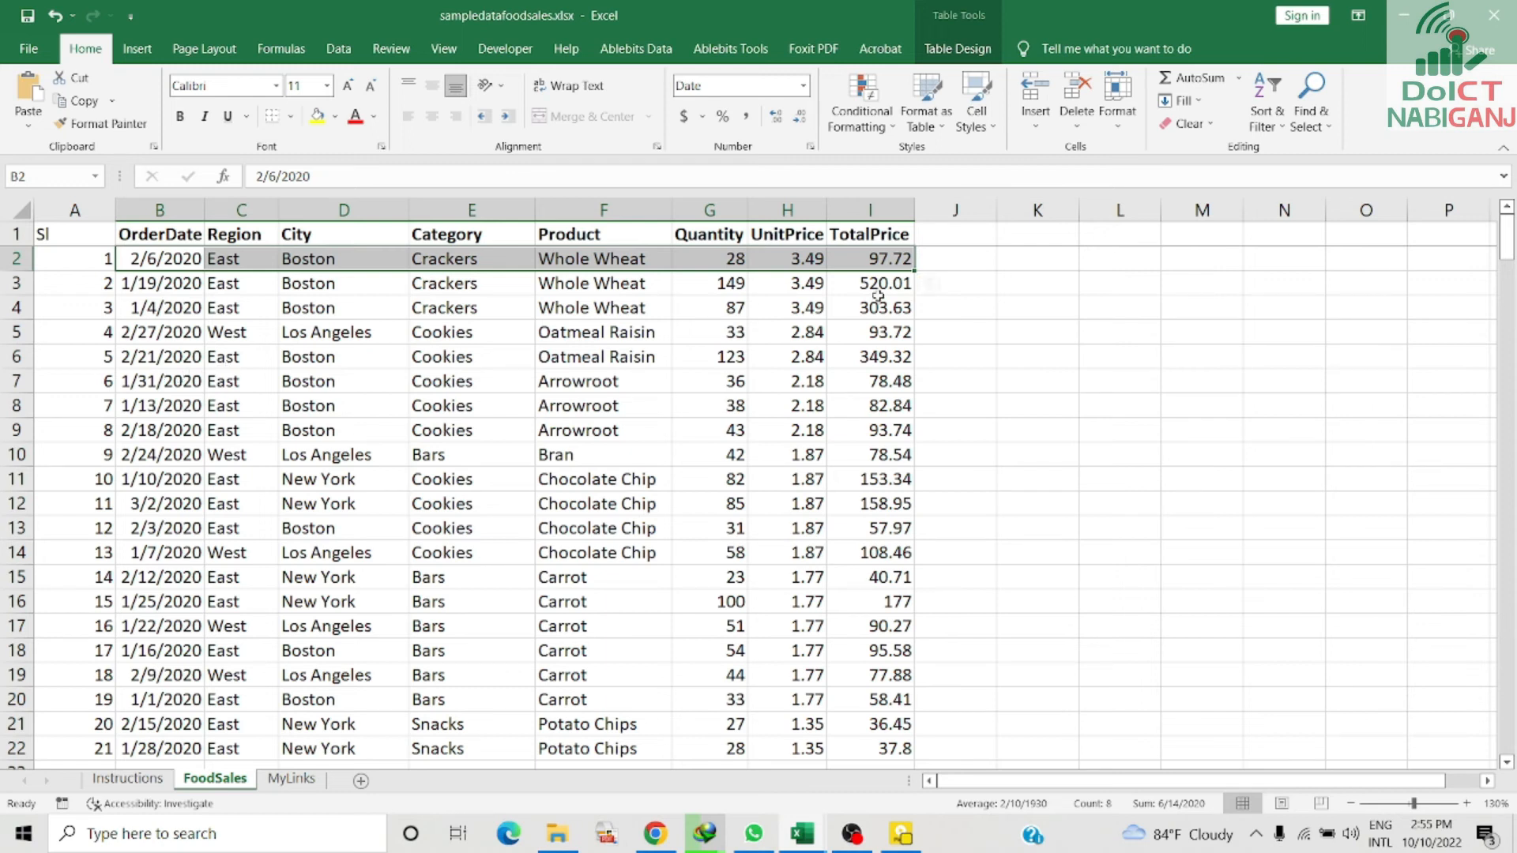
pyautogui.click(1270, 125)
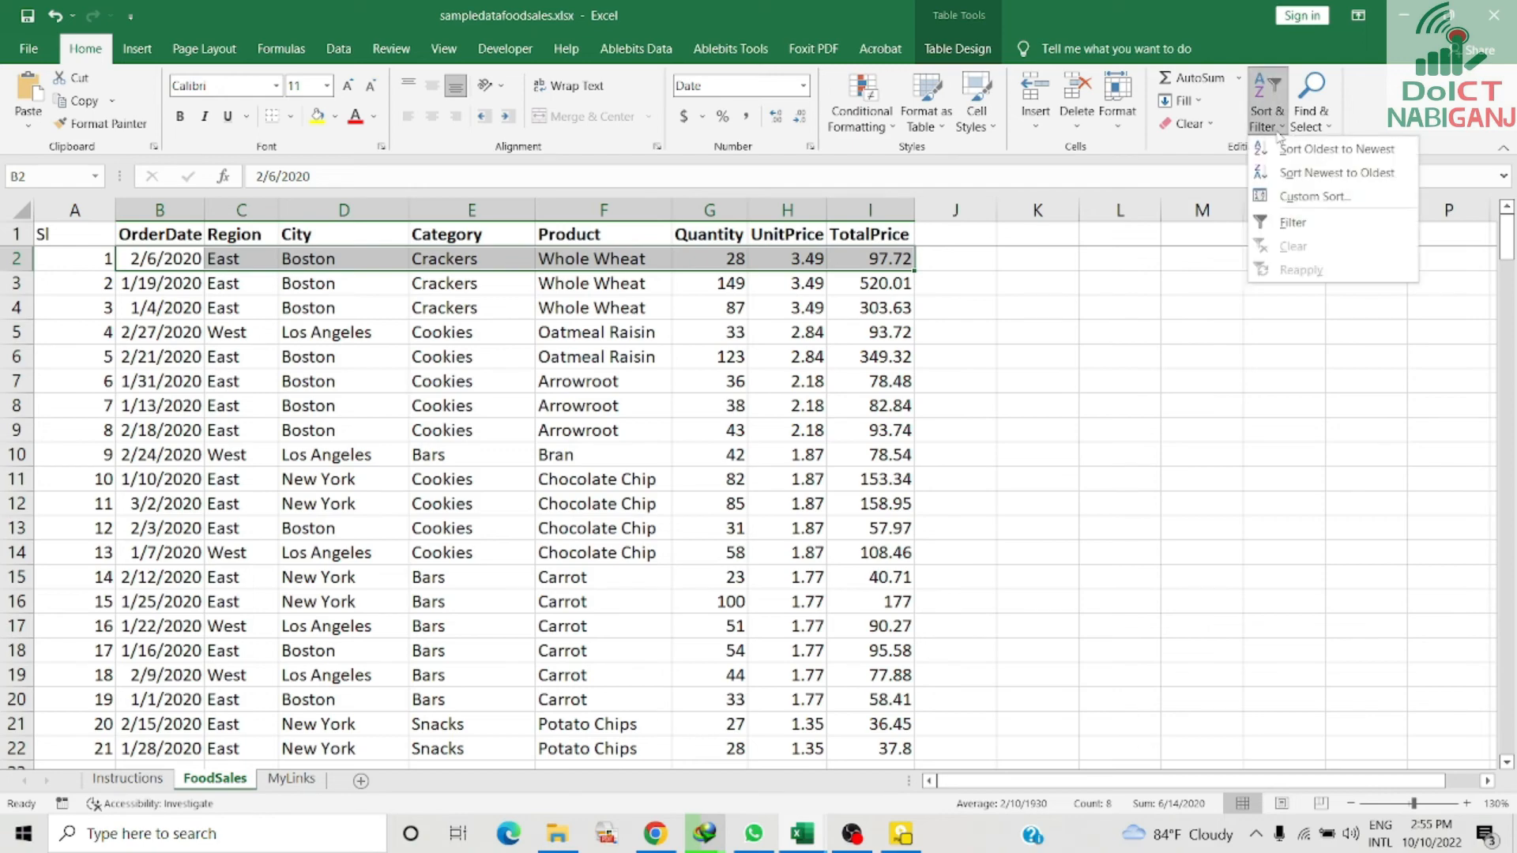